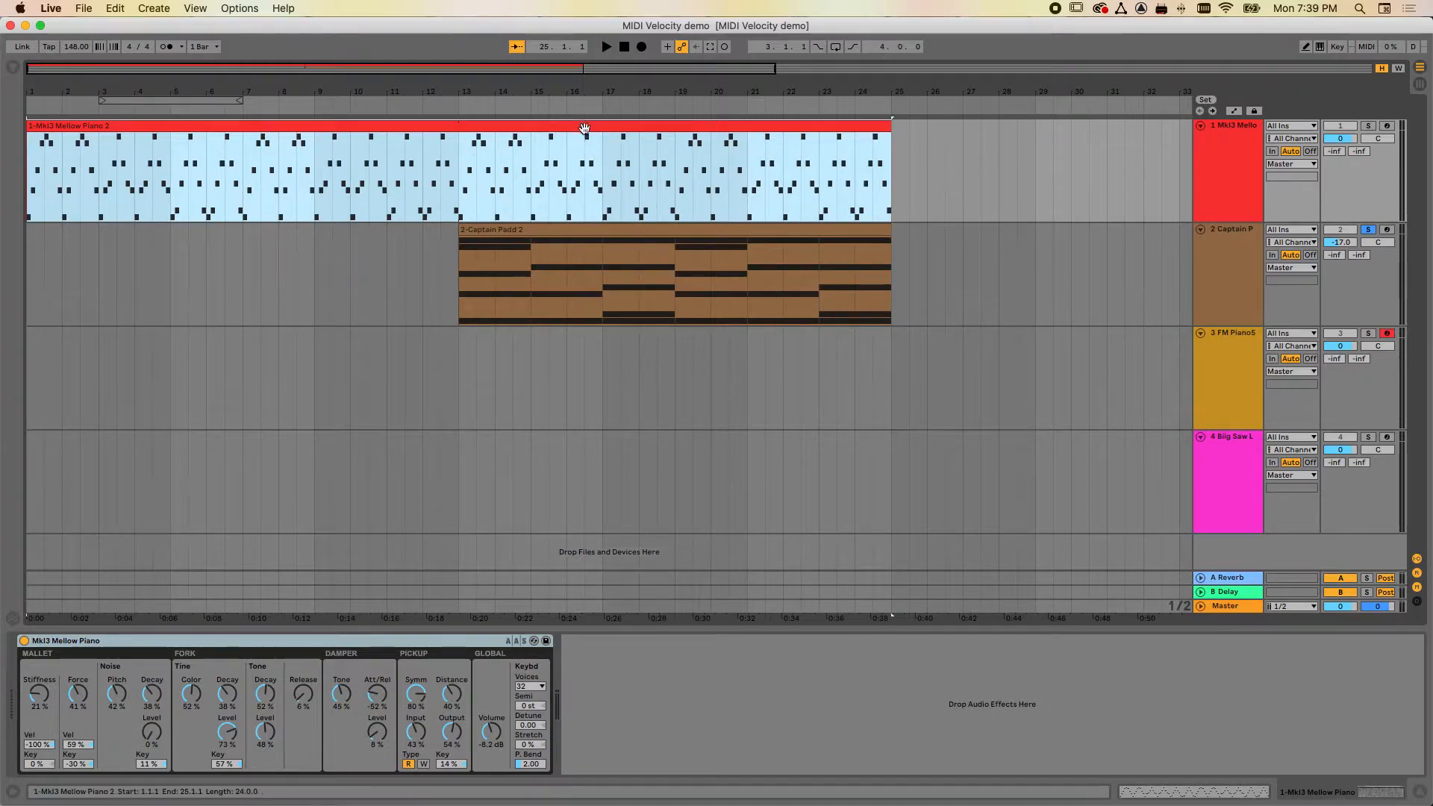
Open the Mellow Piano clip in an enlarged note editor and audition it soloed from the start
{"action": "double_click", "coordinate": [584, 124]}
{"action": "left_click_drag", "start_coordinate": [843, 625], "coordinate": [833, 404]}
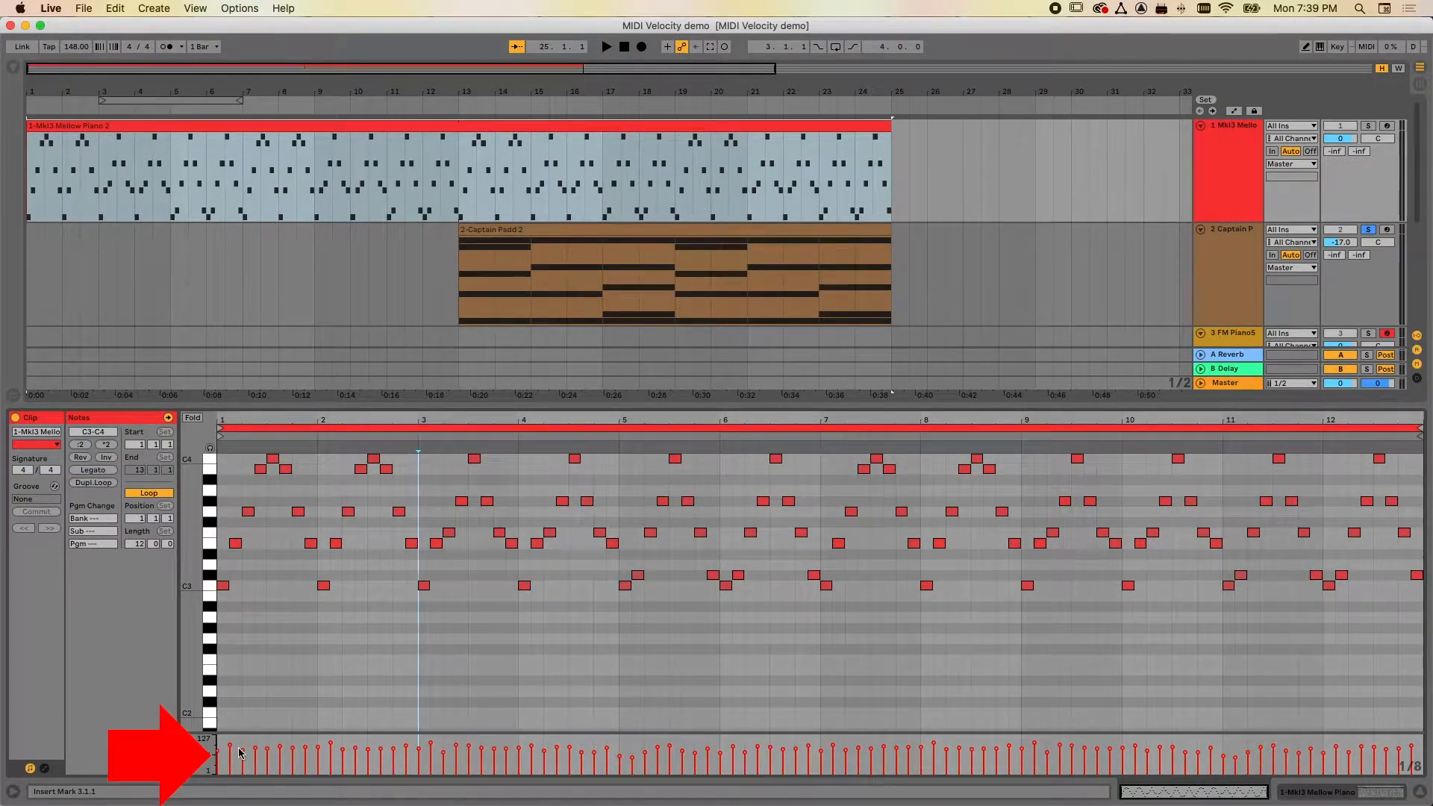
{"action": "left_click", "coordinate": [1369, 127]}
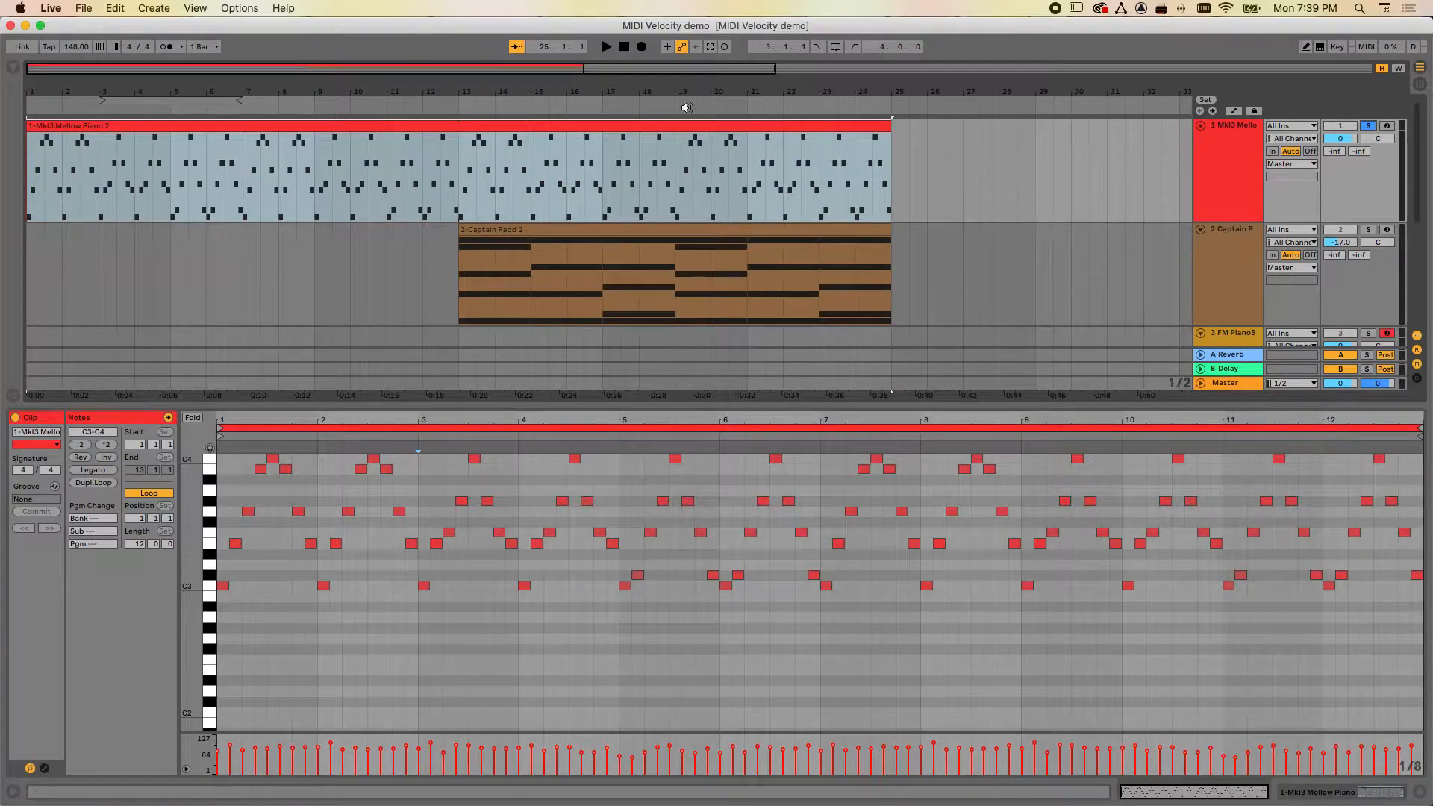
{"action": "left_click", "coordinate": [605, 48]}
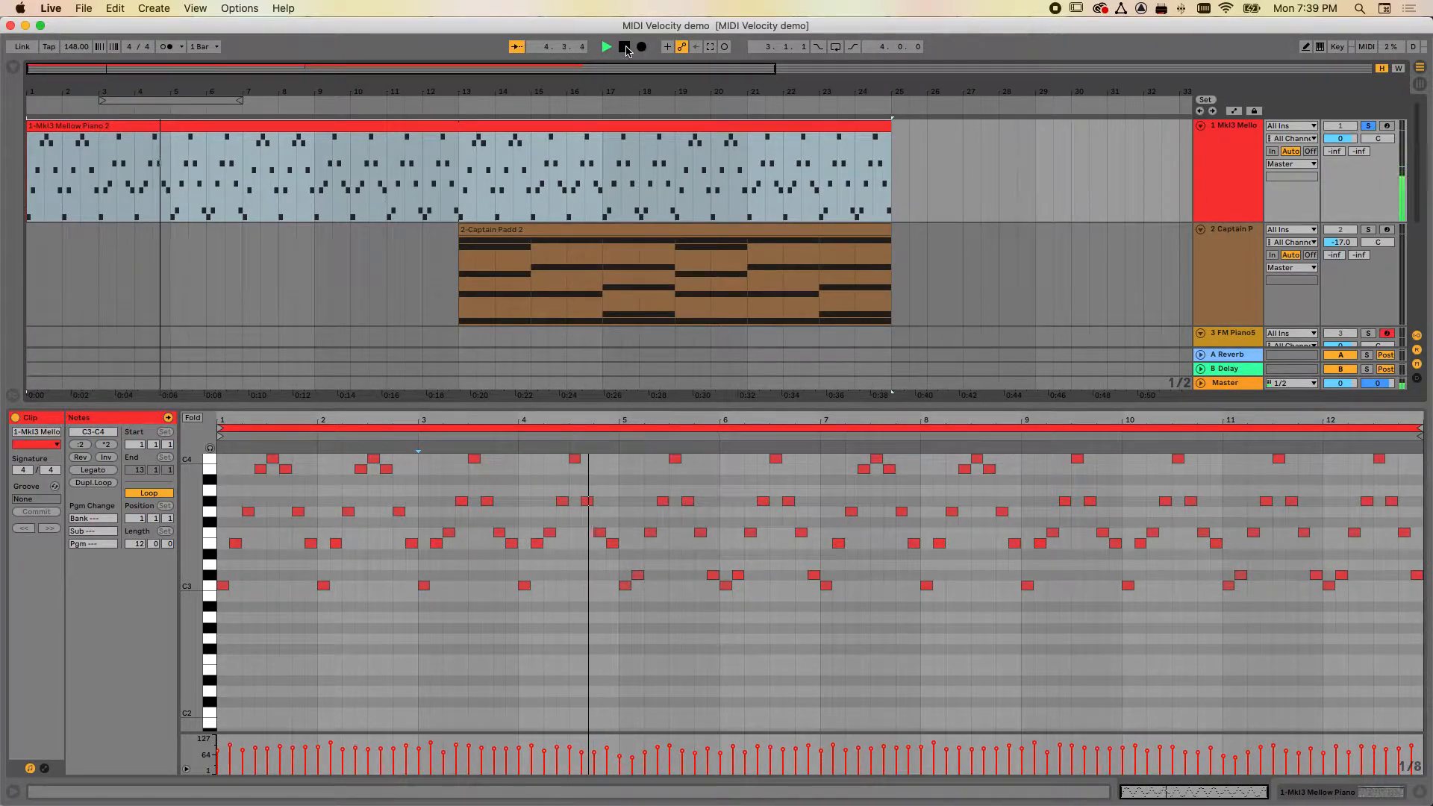
{"action": "left_click", "coordinate": [625, 47]}
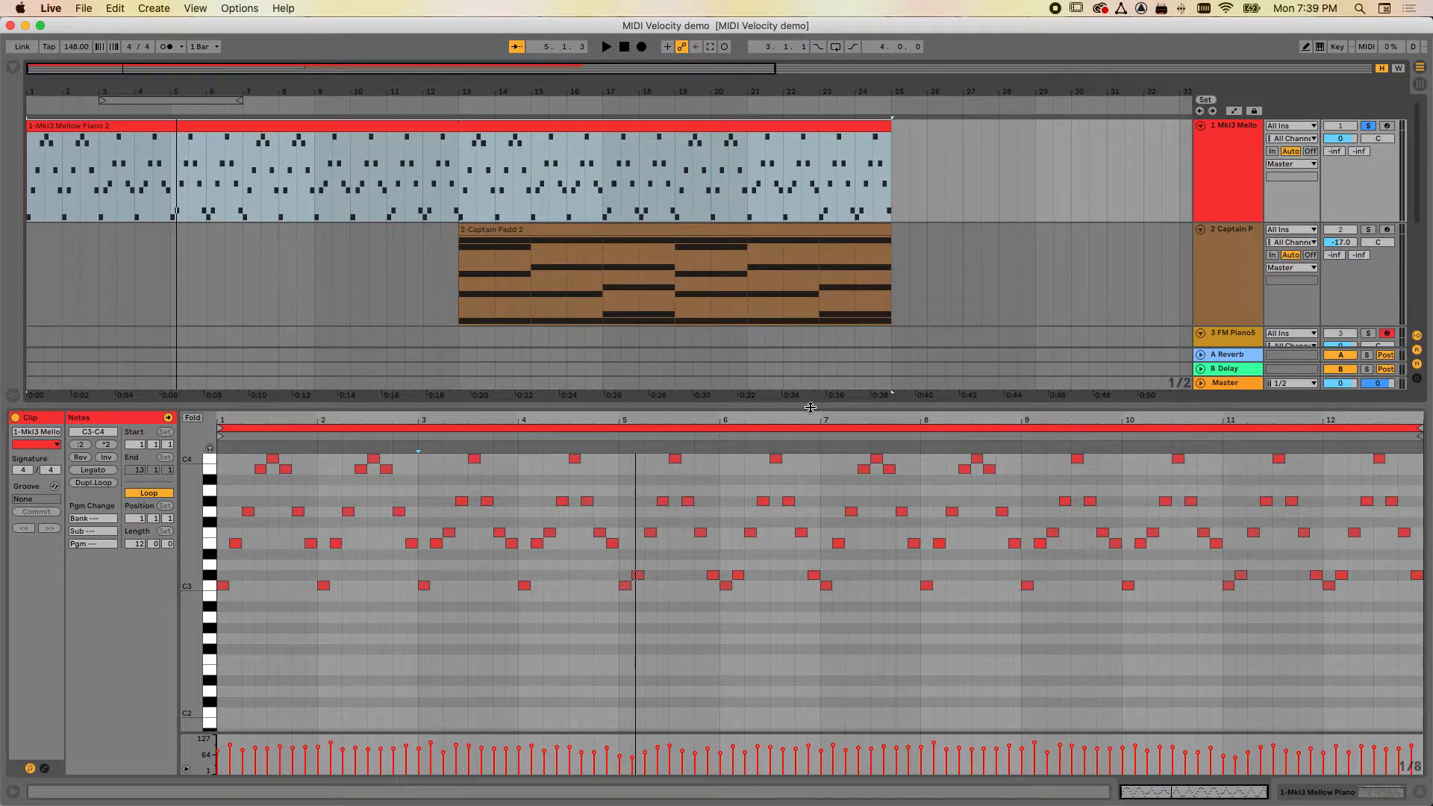
{"action": "left_click_drag", "start_coordinate": [810, 406], "coordinate": [844, 538]}
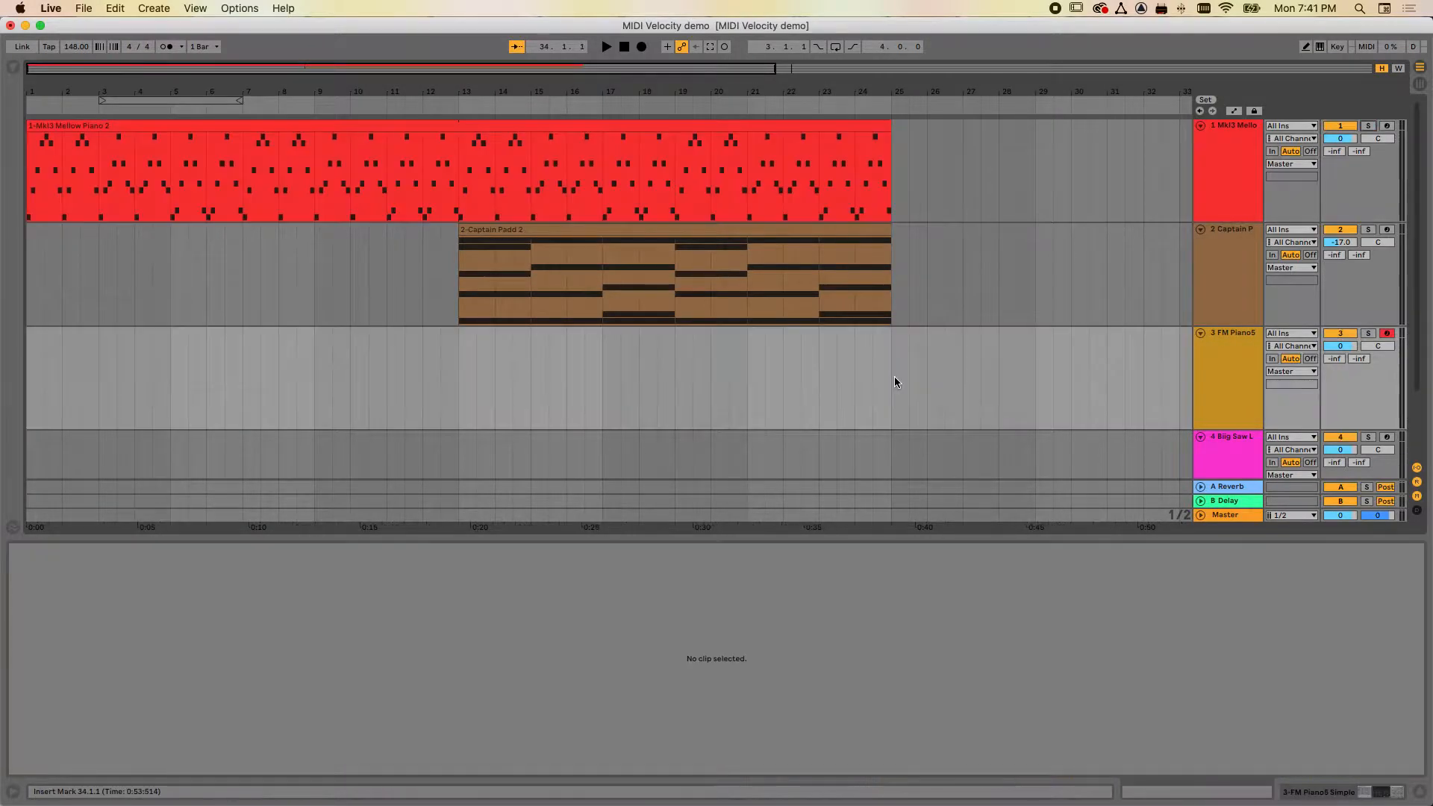
Solo the FM Piano5 Simple track and record a new MIDI clip on it from bar 25 to about bar 34
{"action": "left_click", "coordinate": [1371, 338]}
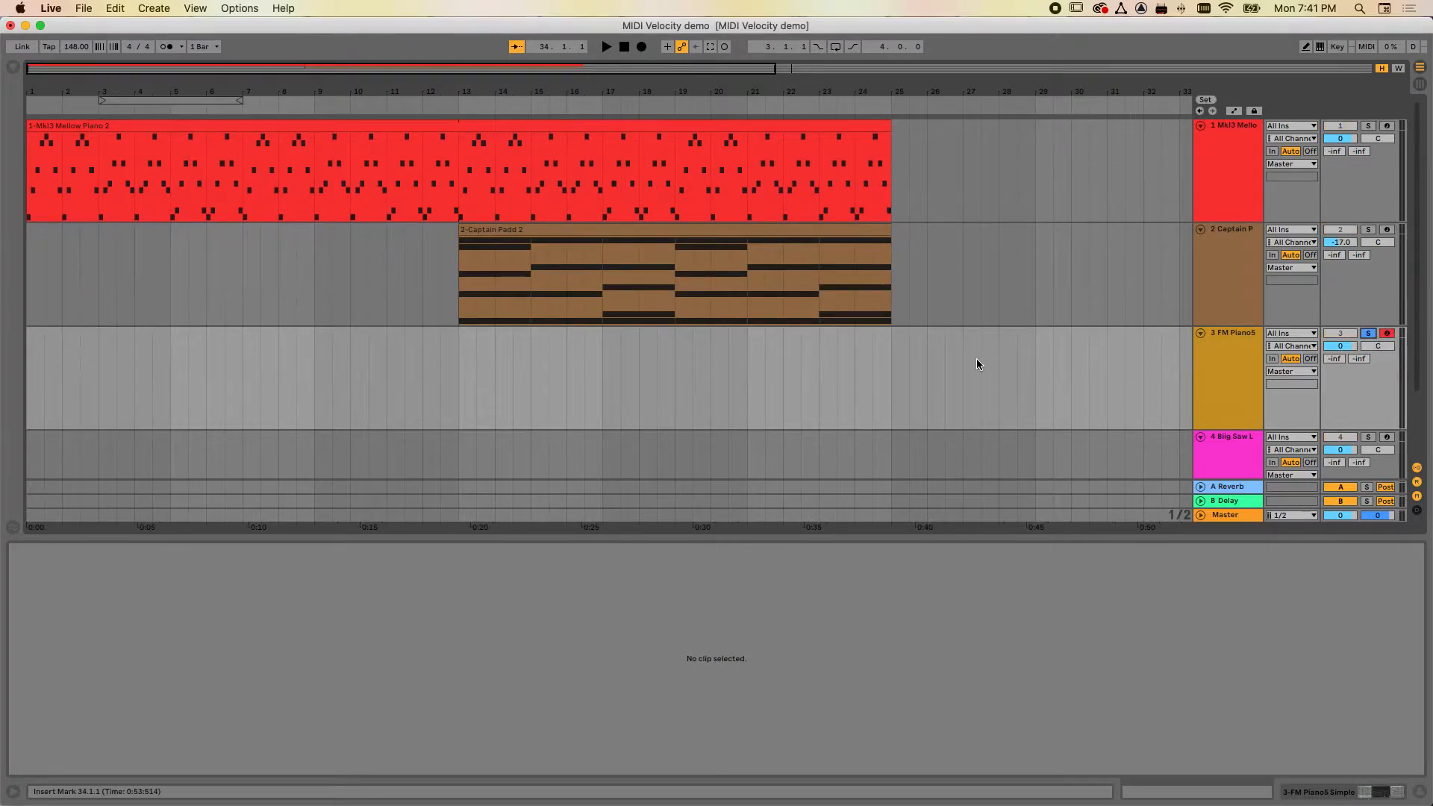
{"action": "left_click", "coordinate": [893, 371]}
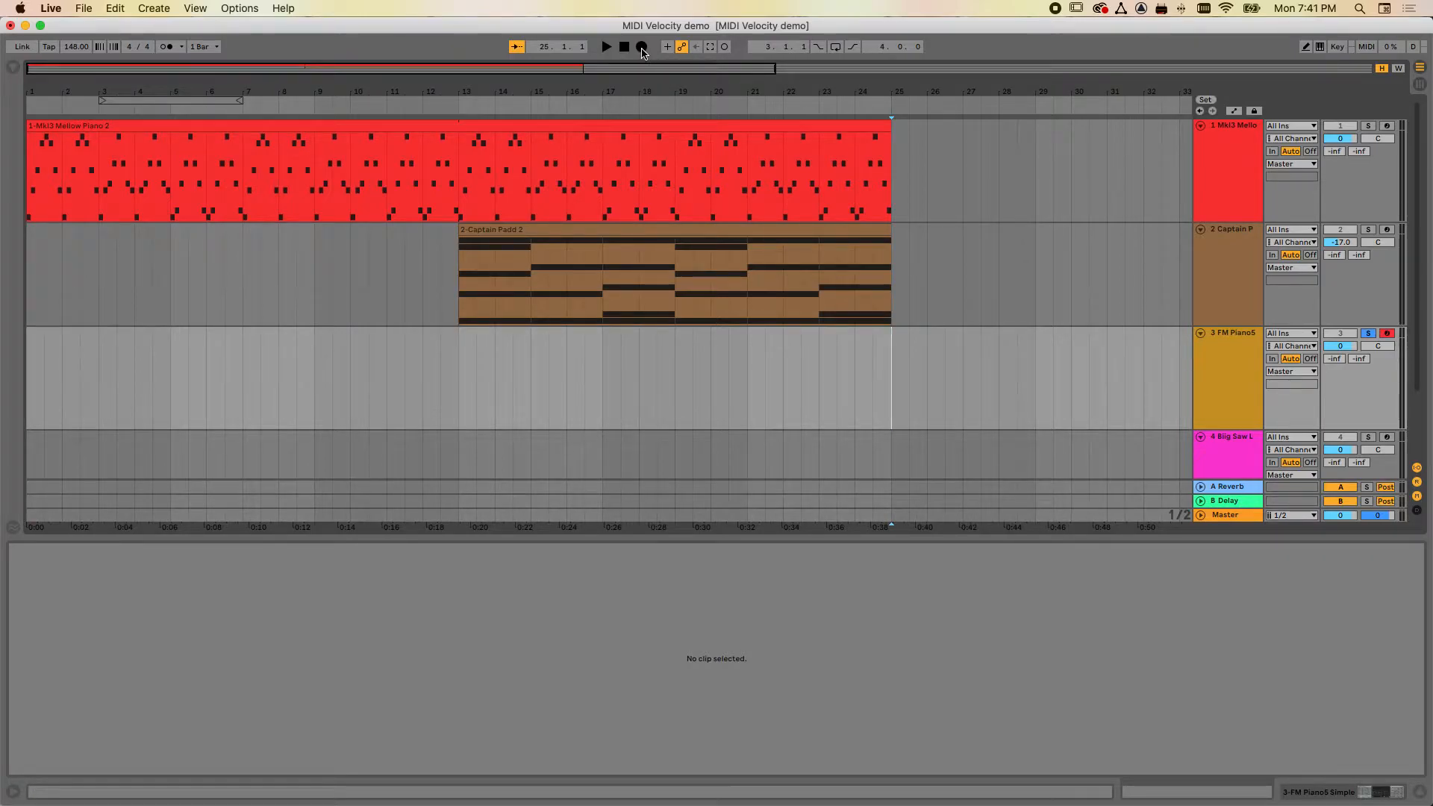
{"action": "left_click", "coordinate": [642, 48]}
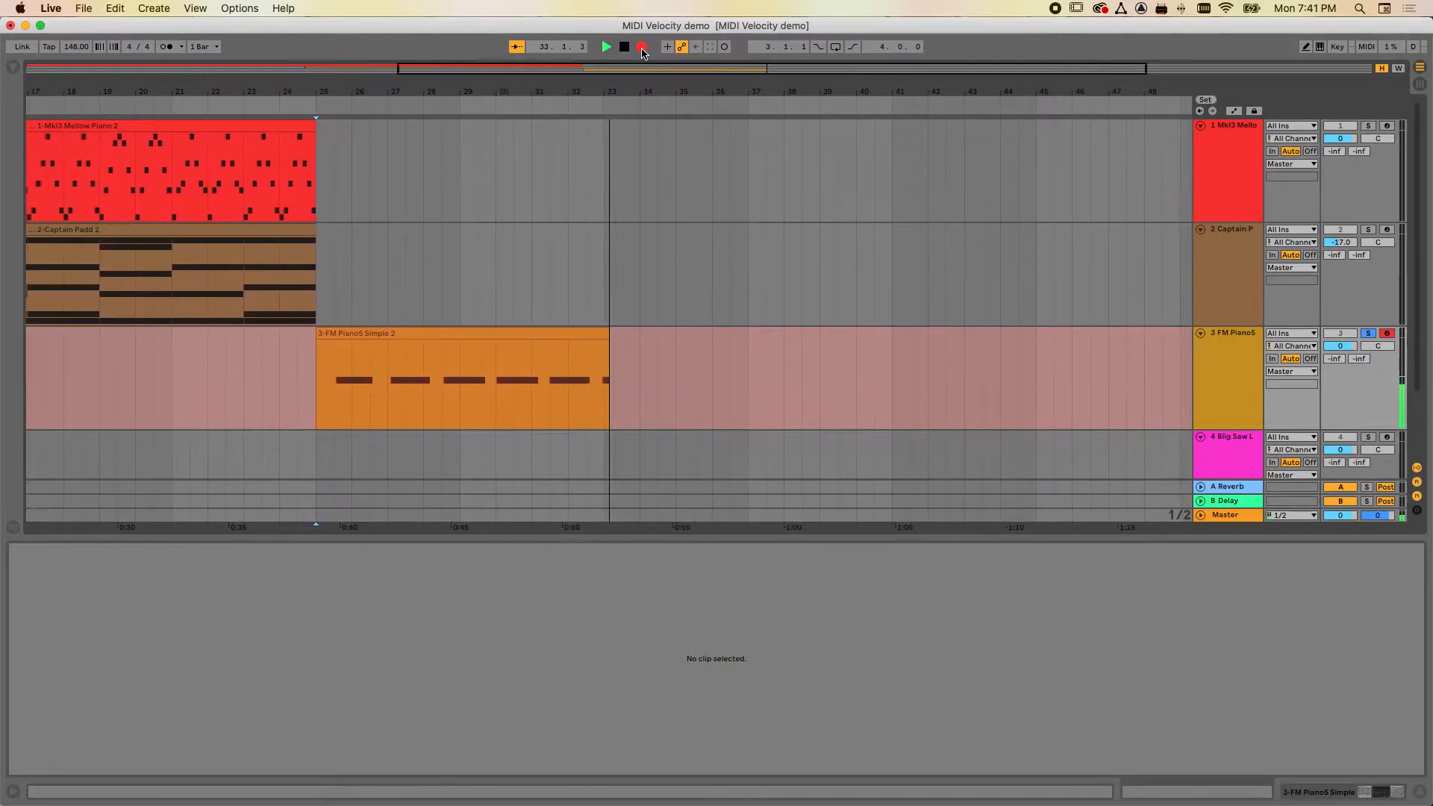
{"action": "left_click", "coordinate": [642, 47]}
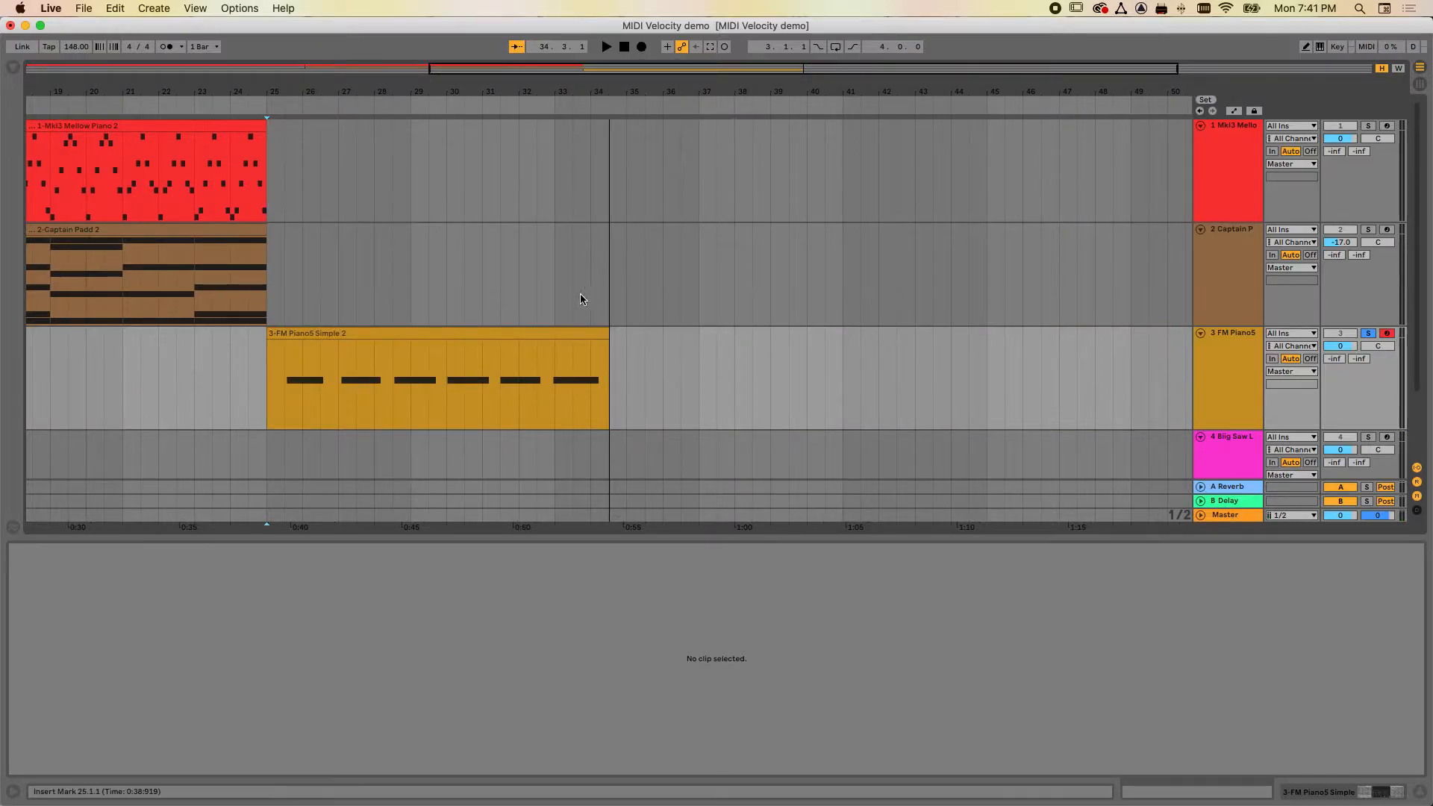
Open the recorded FM Piano5 clip in an enlarged note editor with a much taller velocity lane
{"action": "left_click", "coordinate": [513, 336]}
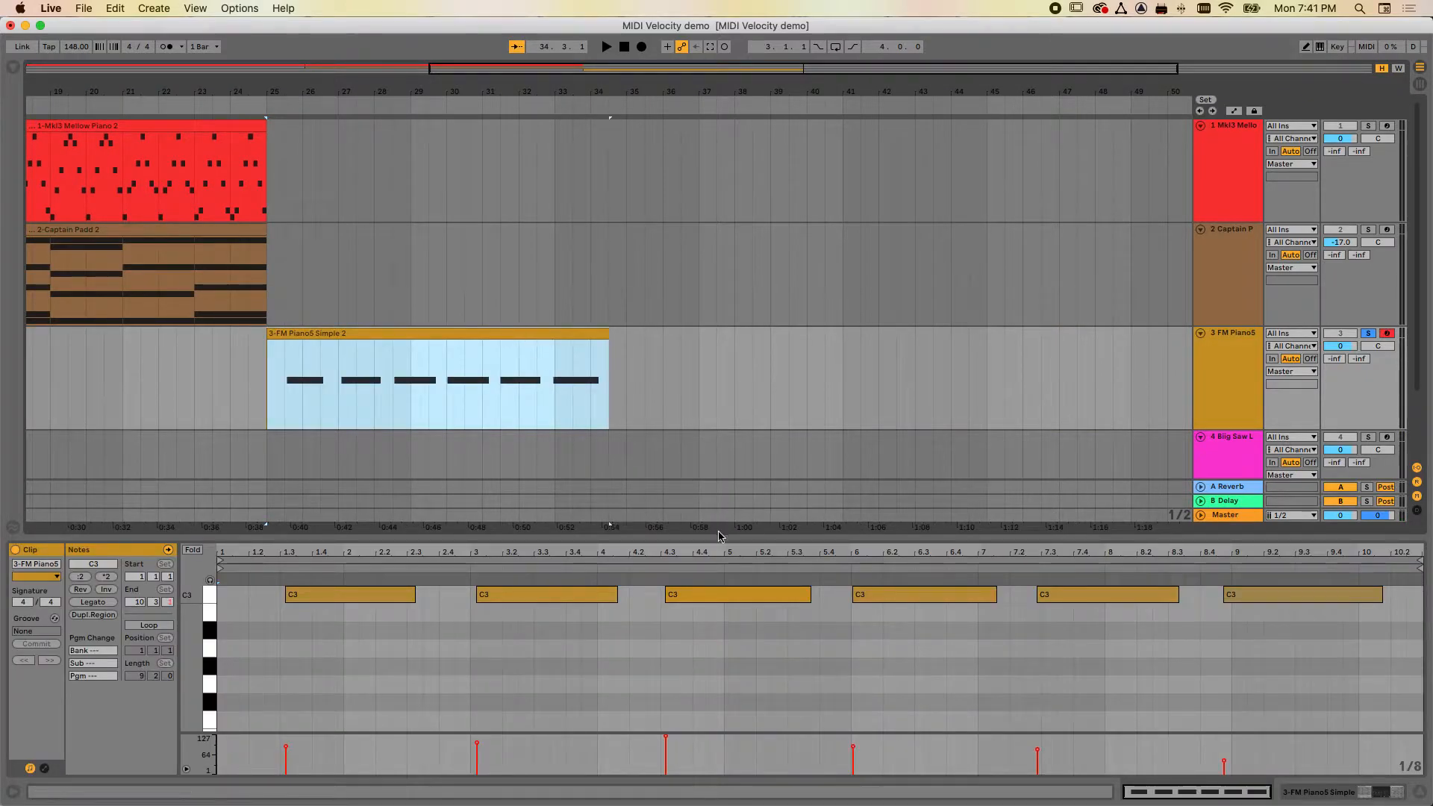
{"action": "left_click_drag", "start_coordinate": [714, 536], "coordinate": [714, 331]}
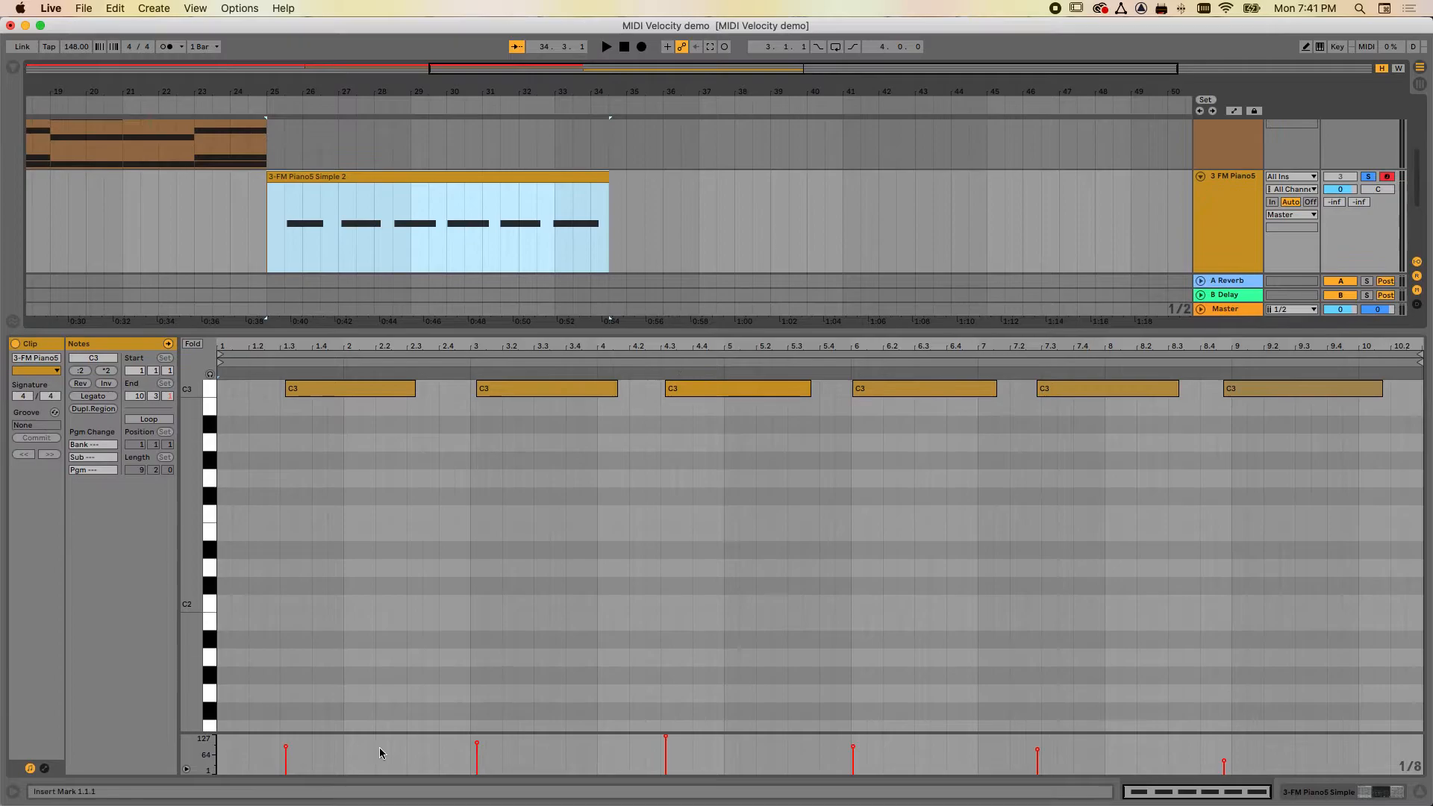
{"action": "left_click_drag", "start_coordinate": [187, 734], "coordinate": [191, 503]}
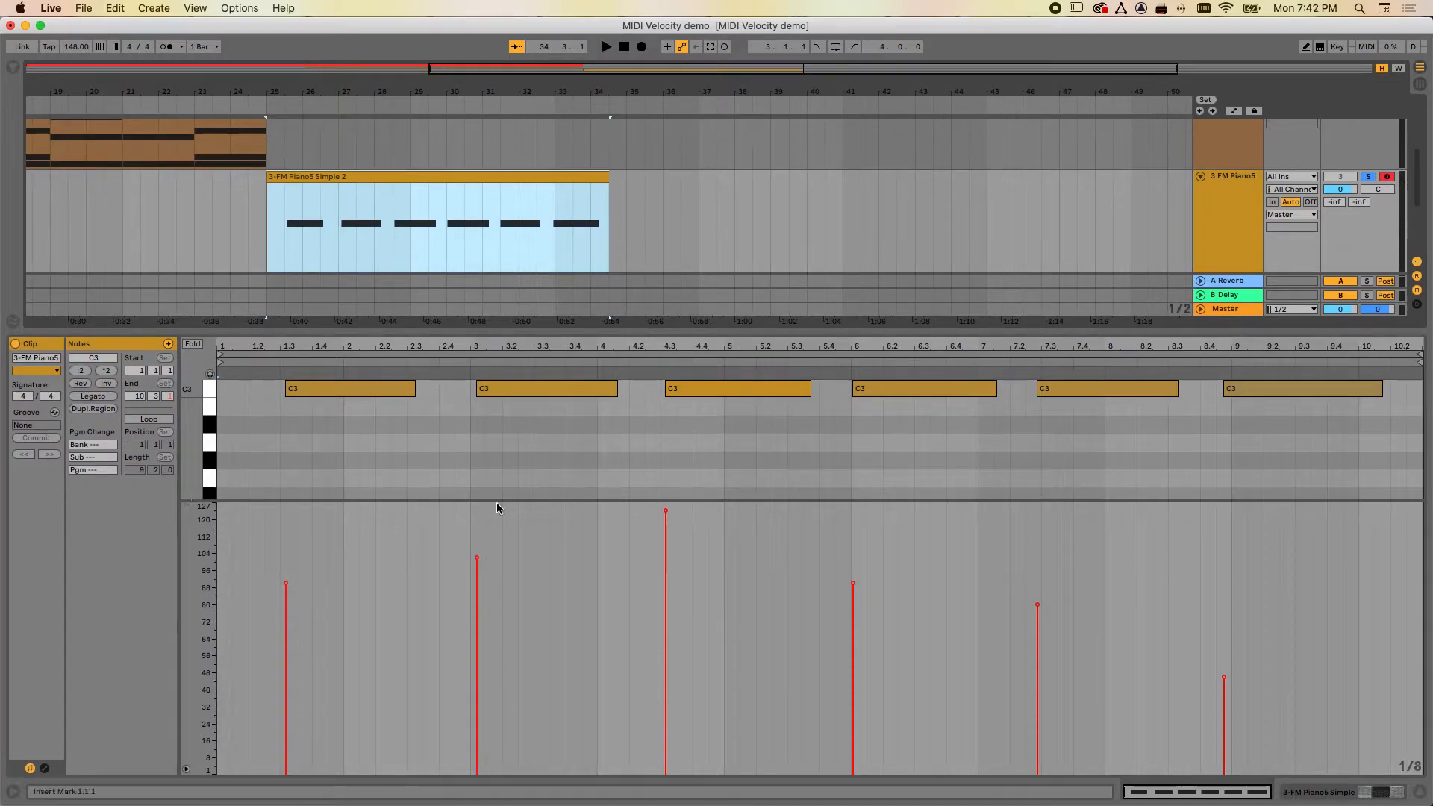
Inspect the velocities of the first three C3 notes in the recorded clip
{"action": "left_click", "coordinate": [365, 392]}
{"action": "left_click", "coordinate": [528, 392]}
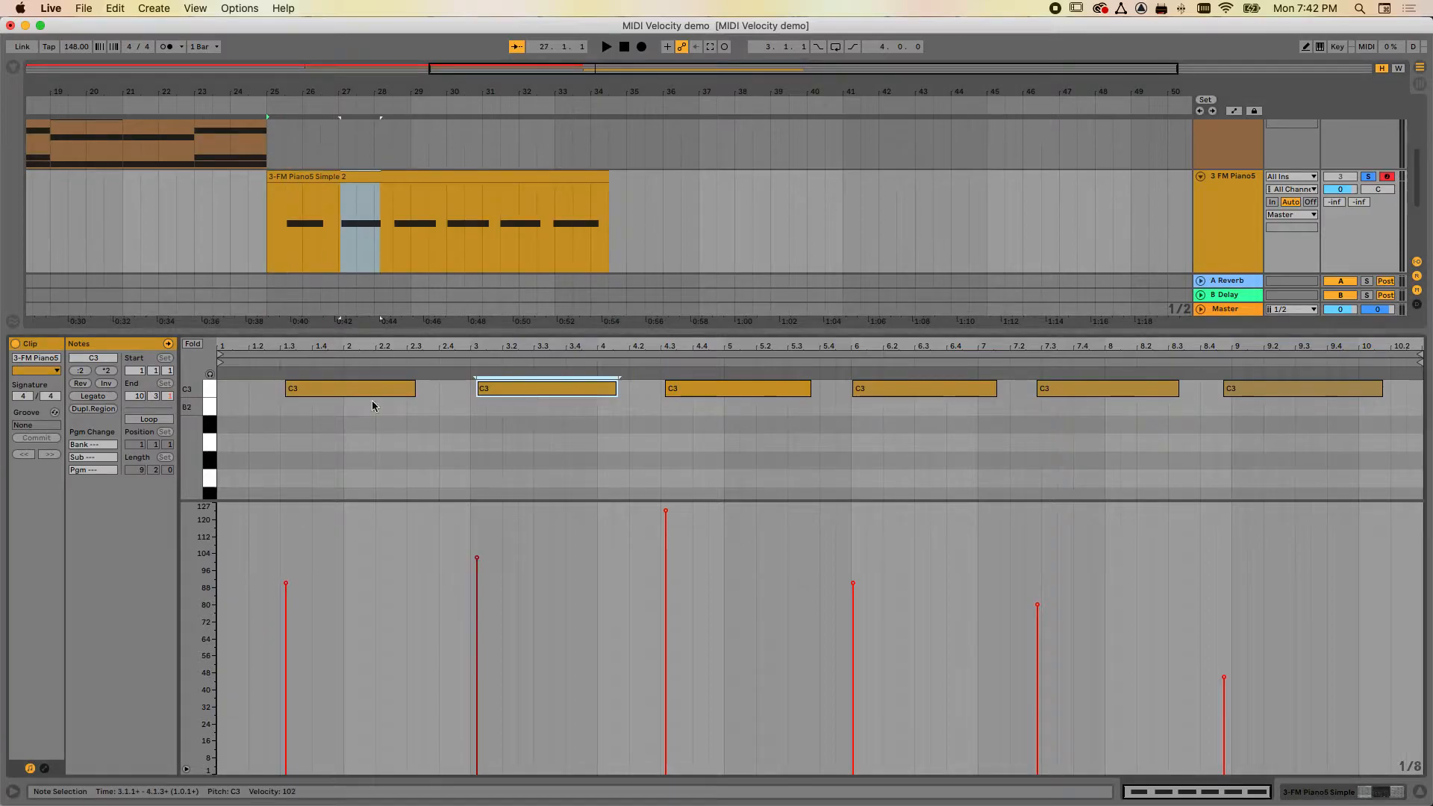
{"action": "left_click", "coordinate": [351, 391]}
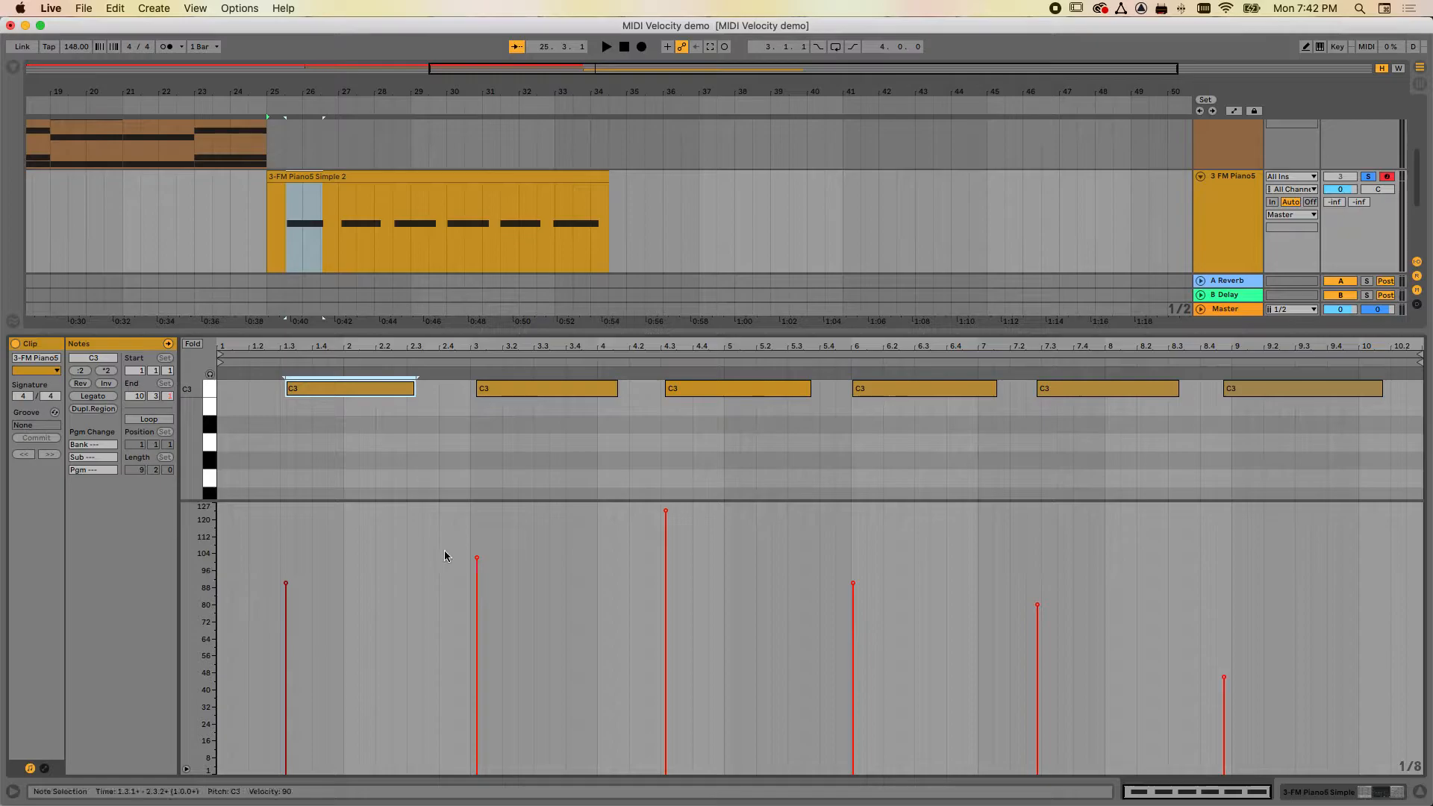
{"action": "mouse_move", "coordinate": [666, 511]}
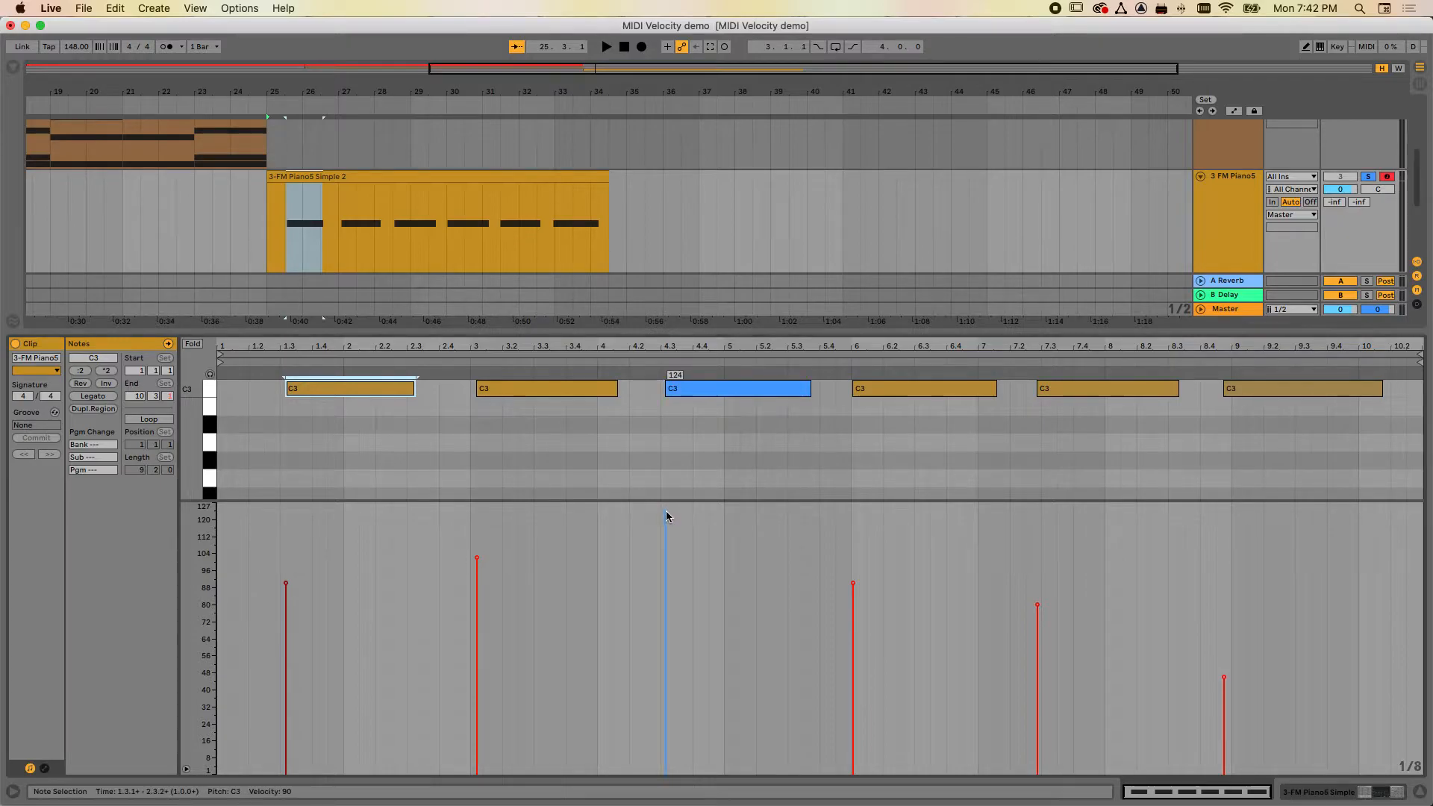
{"action": "mouse_move", "coordinate": [477, 558]}
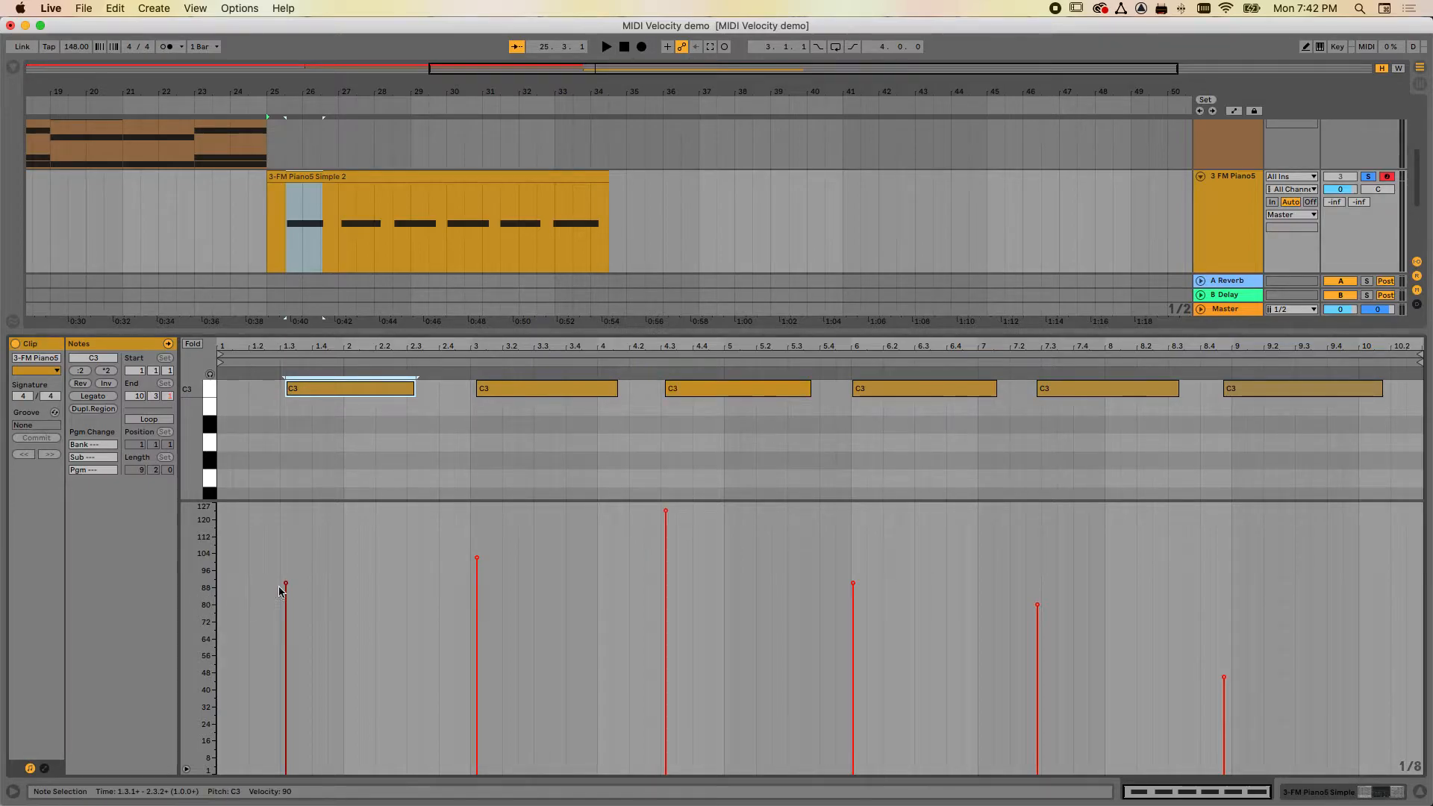
Lower the first note's velocity to about 24 and the fourth note's velocity to about 88
{"action": "mouse_move", "coordinate": [285, 583]}
{"action": "left_mouse_down"}
{"action": "mouse_move", "coordinate": [286, 761]}
{"action": "mouse_move", "coordinate": [286, 505]}
{"action": "mouse_move", "coordinate": [285, 773]}
{"action": "mouse_move", "coordinate": [286, 601]}
{"action": "mouse_move", "coordinate": [286, 619]}
{"action": "left_mouse_up"}
{"action": "left_click", "coordinate": [884, 387]}
{"action": "left_click_drag", "start_coordinate": [847, 574], "coordinate": [853, 587]}
{"action": "left_click_drag", "start_coordinate": [286, 619], "coordinate": [285, 724]}
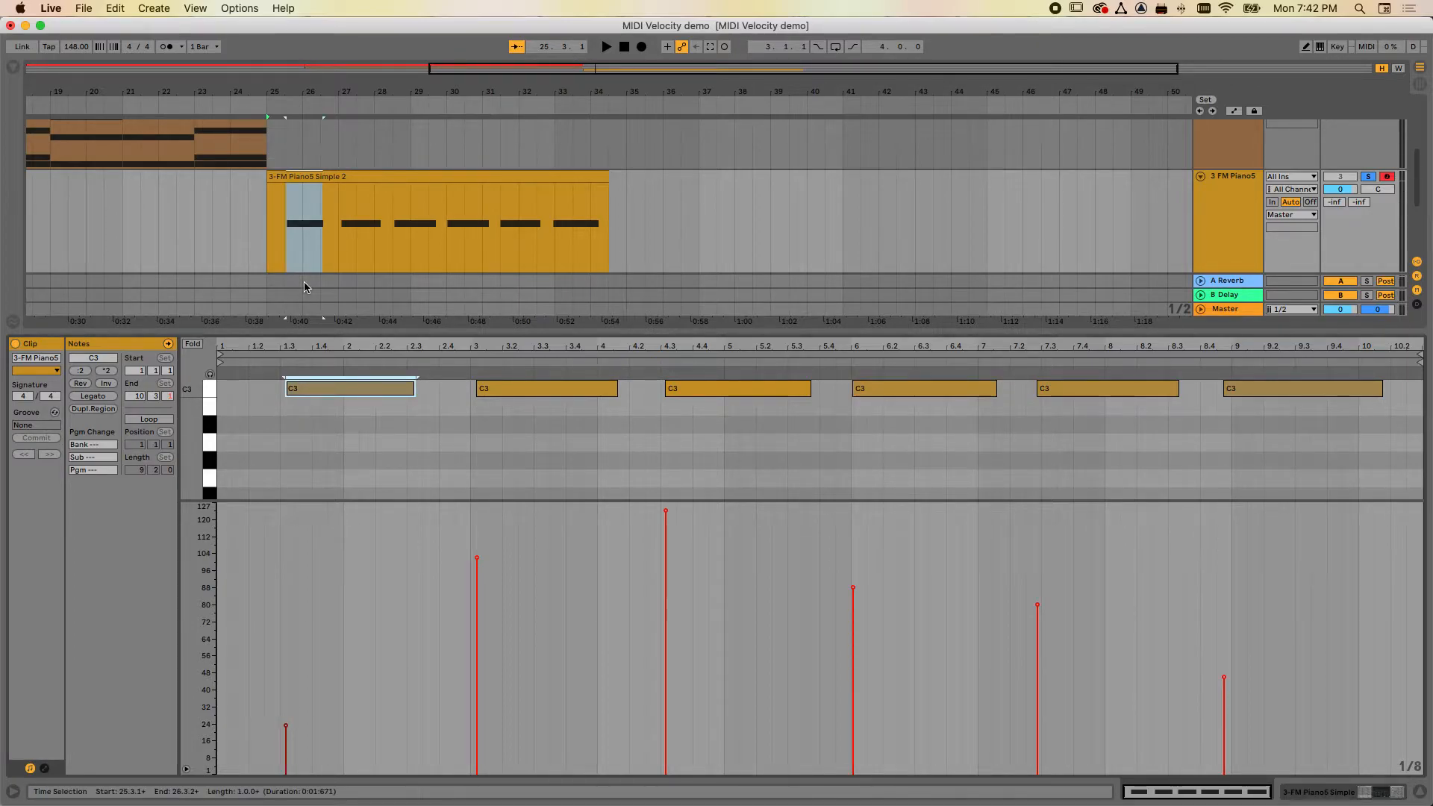
Play back the edited FM Piano5 clip from bar 25, stop it and shrink the note editor
{"action": "left_click", "coordinate": [270, 101]}
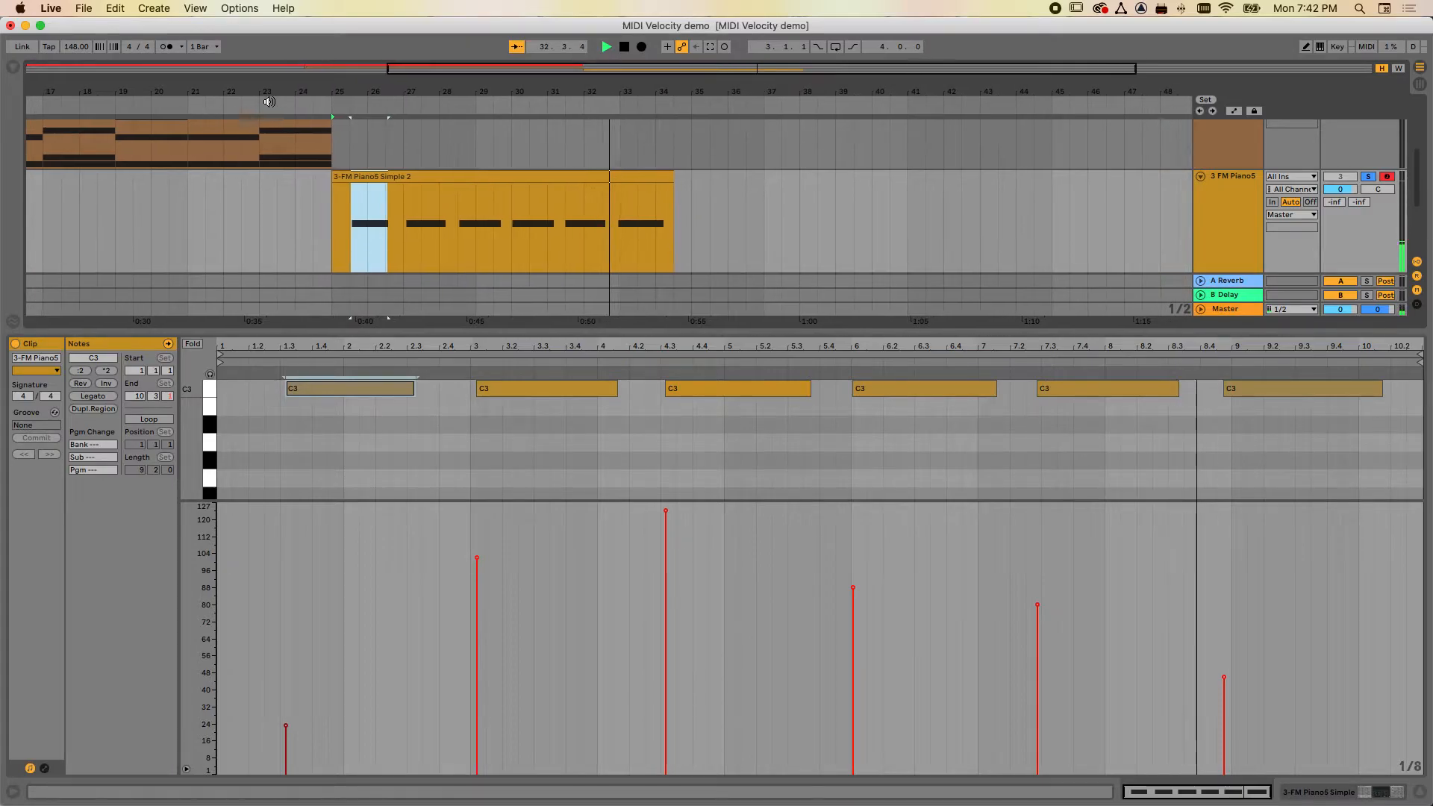
{"action": "key", "text": "space"}
{"action": "left_click_drag", "start_coordinate": [811, 329], "coordinate": [853, 573]}
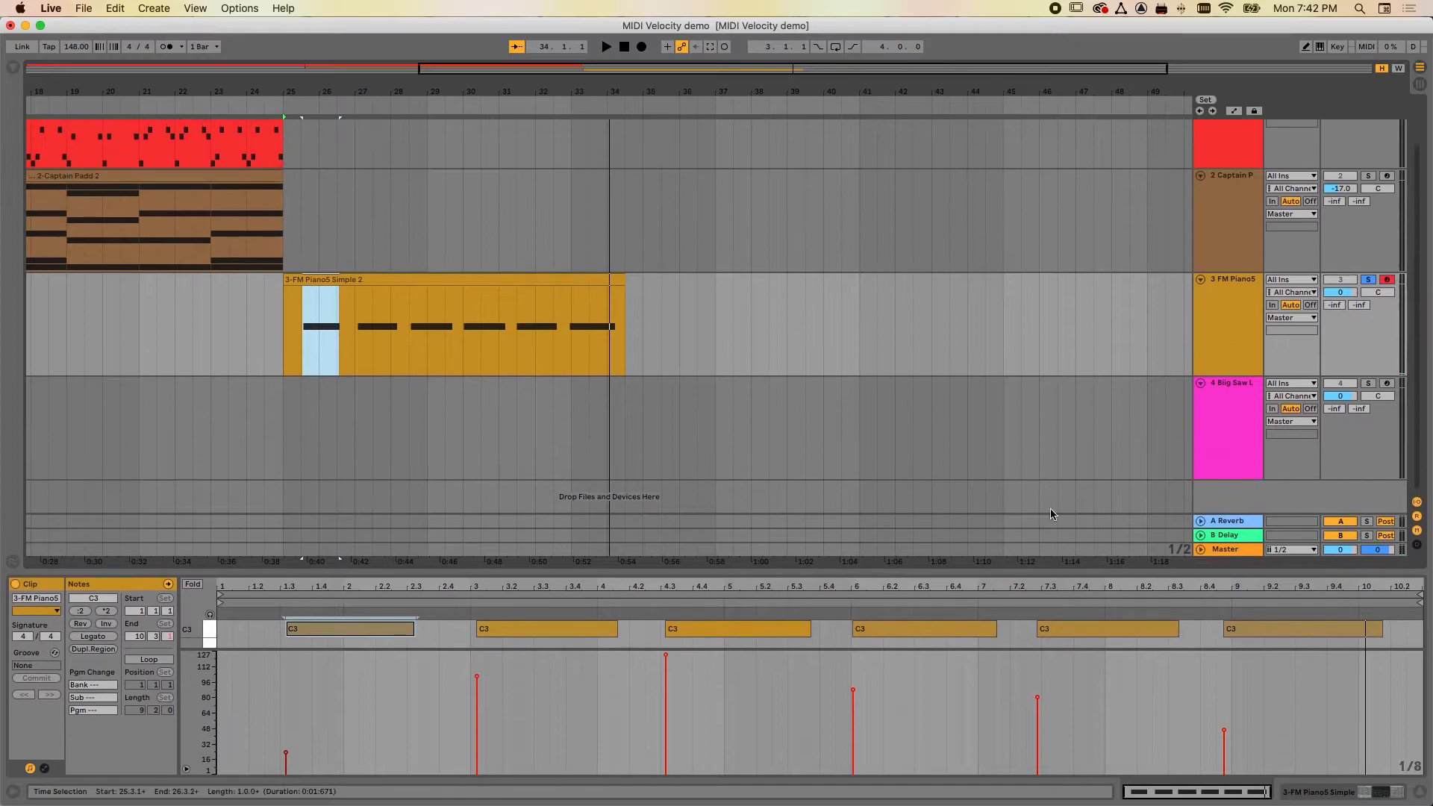
Unsolo the FM Piano5 track, and solo and record-arm the Biig Saw Lead track instead
{"action": "left_click", "coordinate": [1370, 280]}
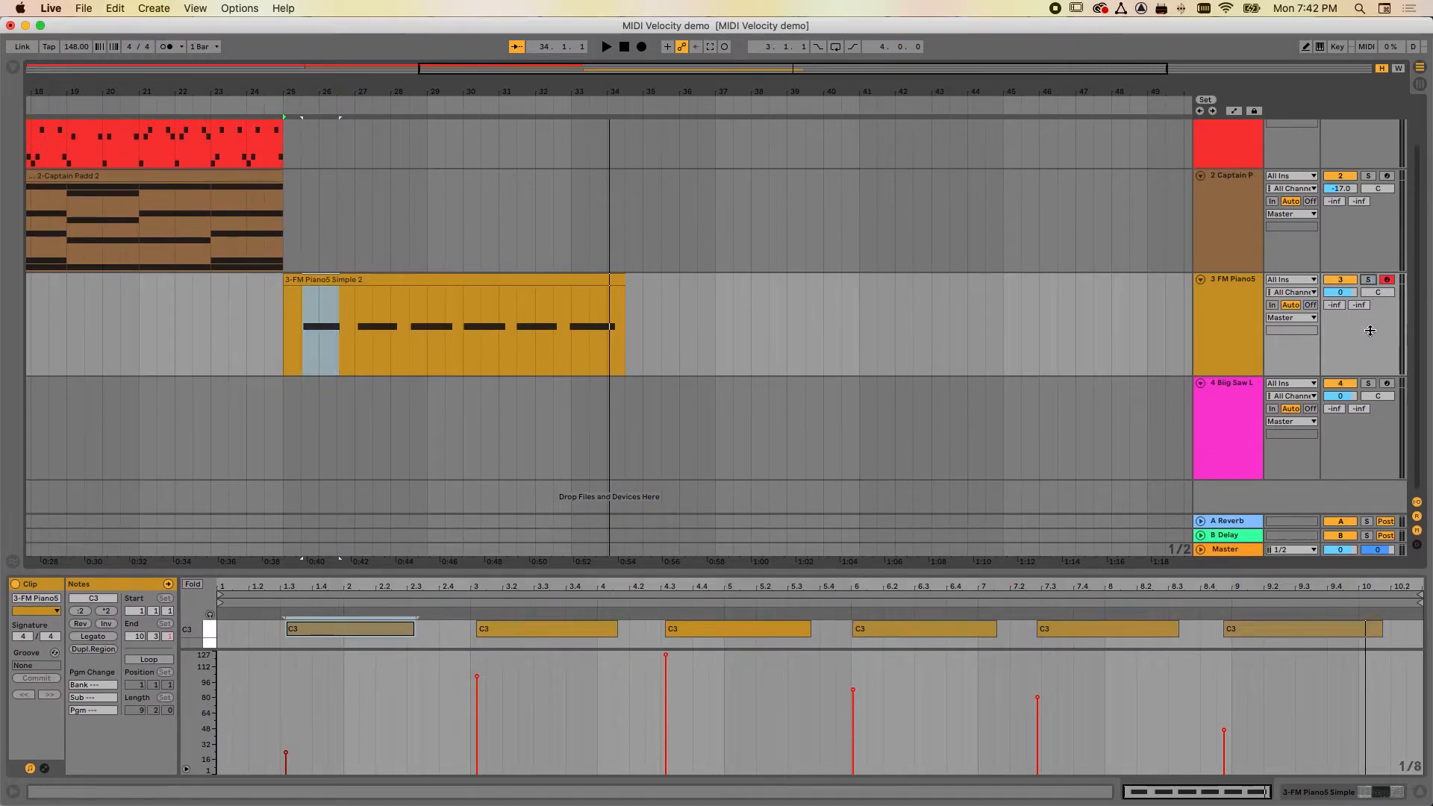
{"action": "left_click", "coordinate": [1370, 383]}
{"action": "left_click", "coordinate": [1387, 384]}
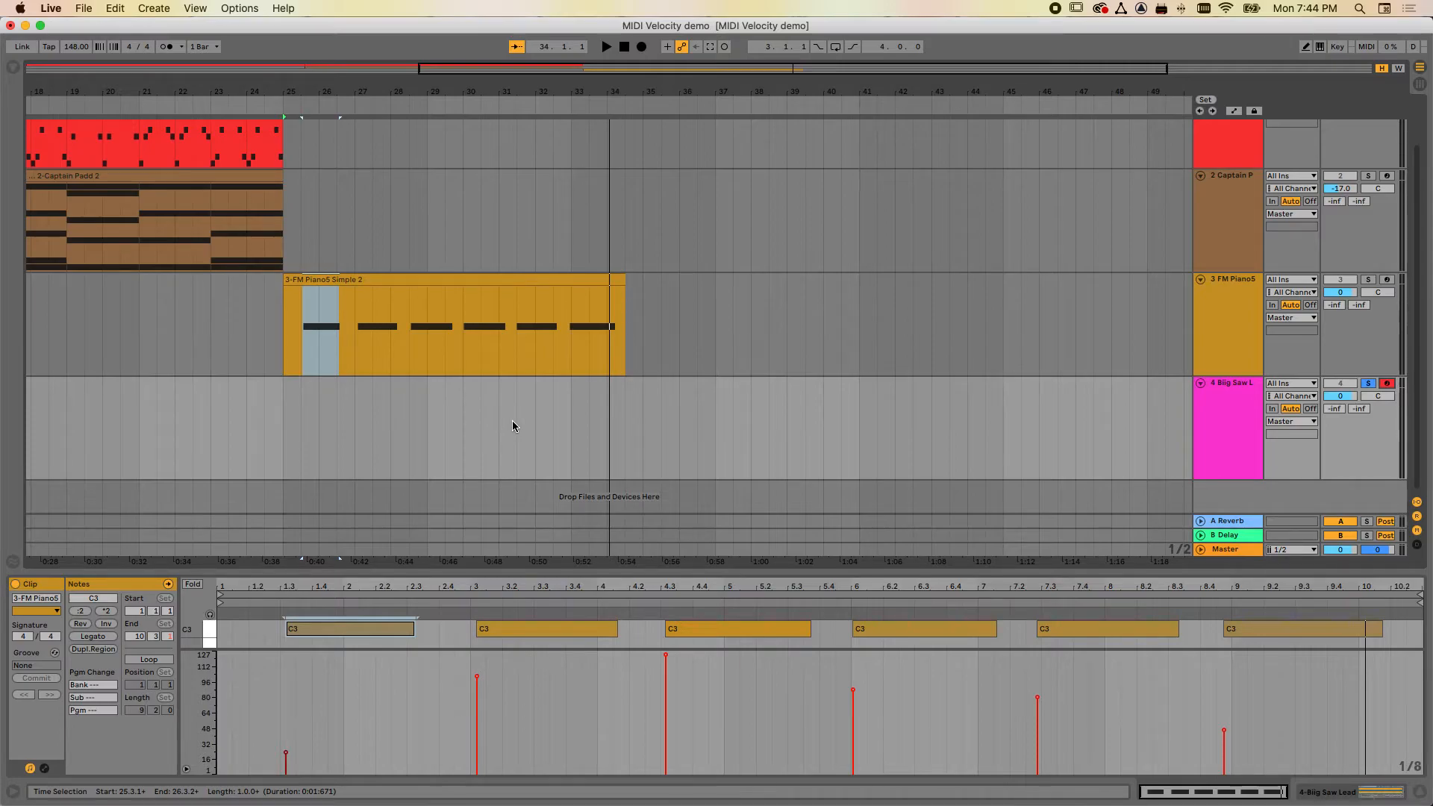
Return the arrangement to its beginning and display the Biig Saw Lead track's instrument device
{"action": "scroll", "coordinate": [512, 425], "scroll_direction": "left", "scroll_amount": 10}
{"action": "scroll", "coordinate": [512, 426], "scroll_direction": "up", "scroll_amount": 2}
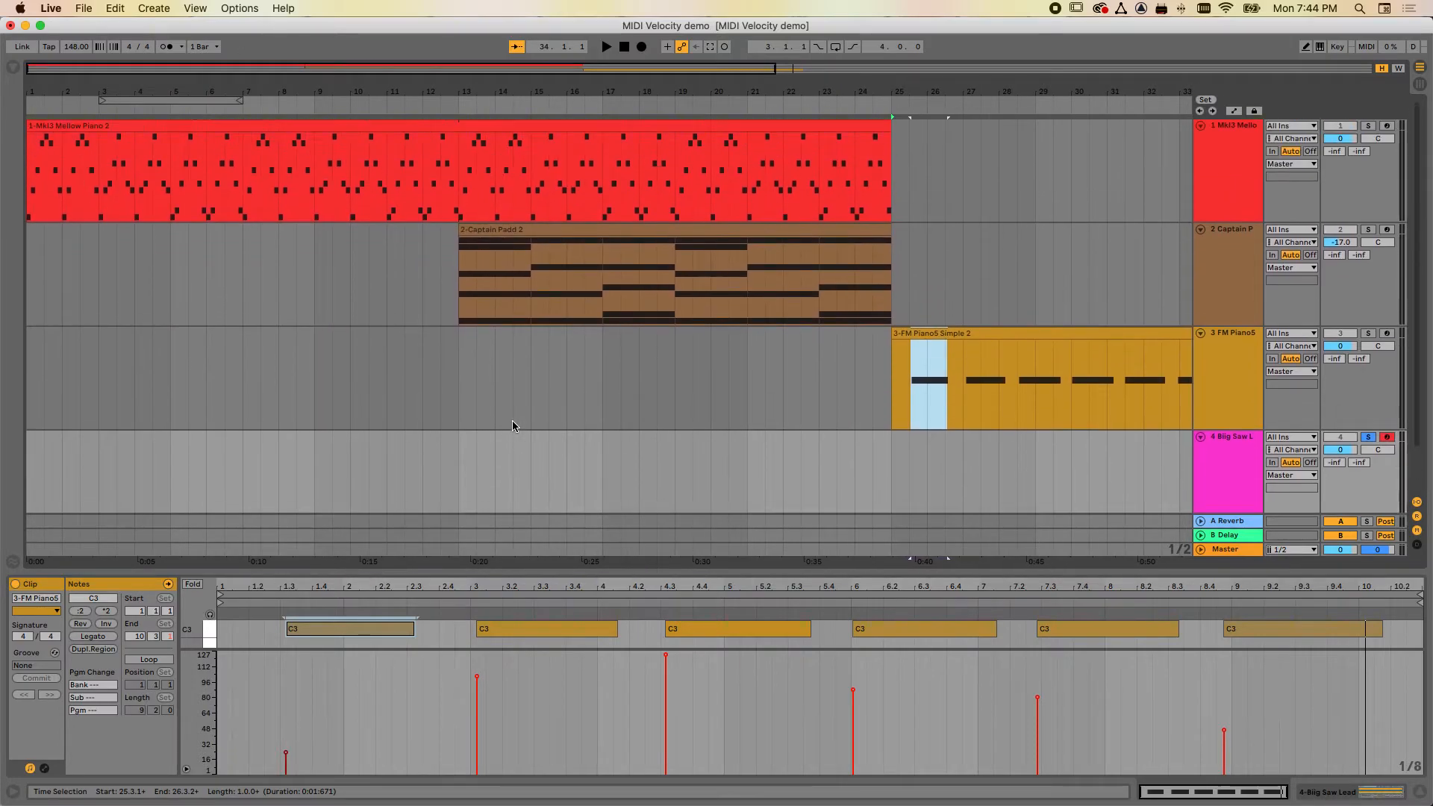
{"action": "left_click", "coordinate": [1332, 792]}
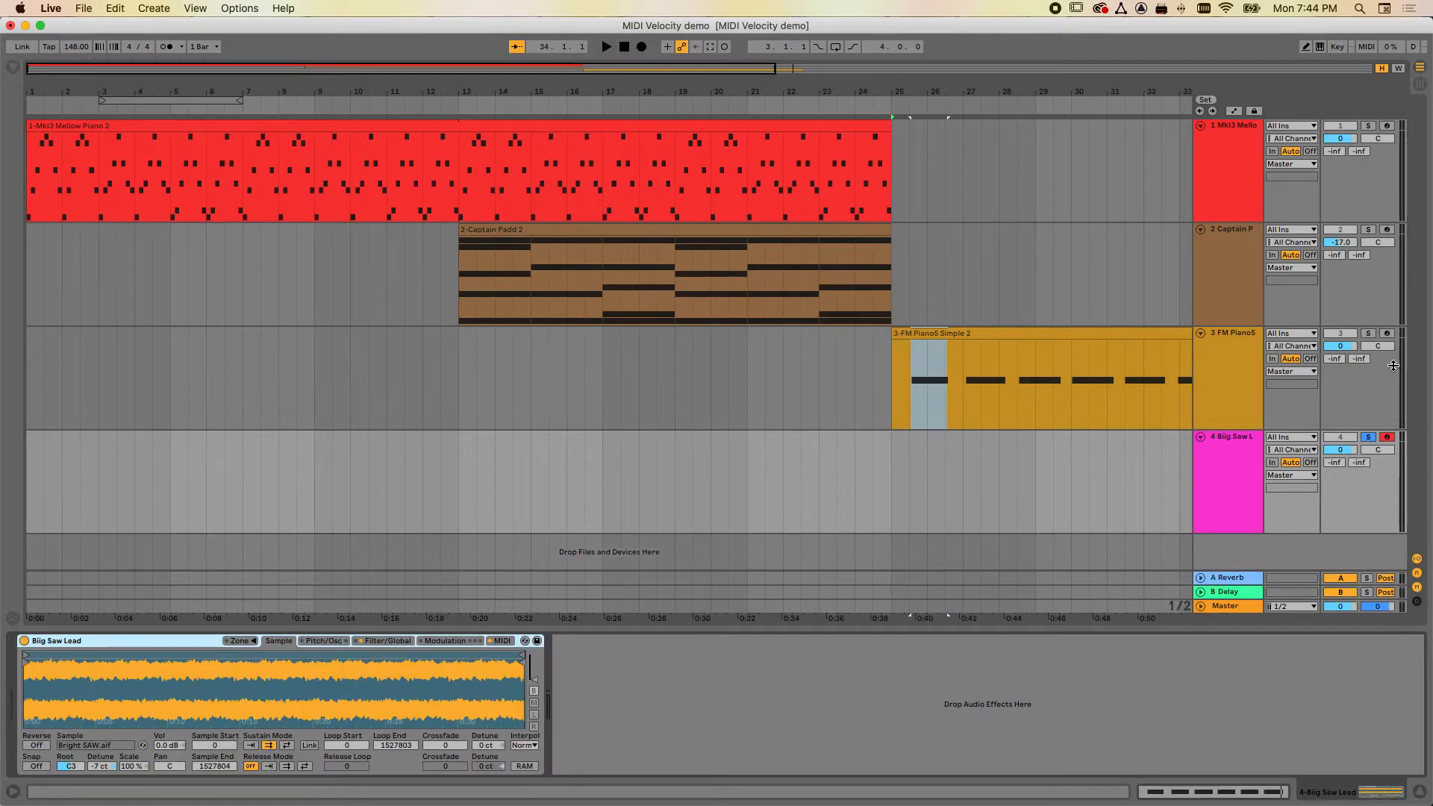
{"action": "left_click", "coordinate": [1360, 392]}
{"action": "left_click", "coordinate": [1361, 497]}
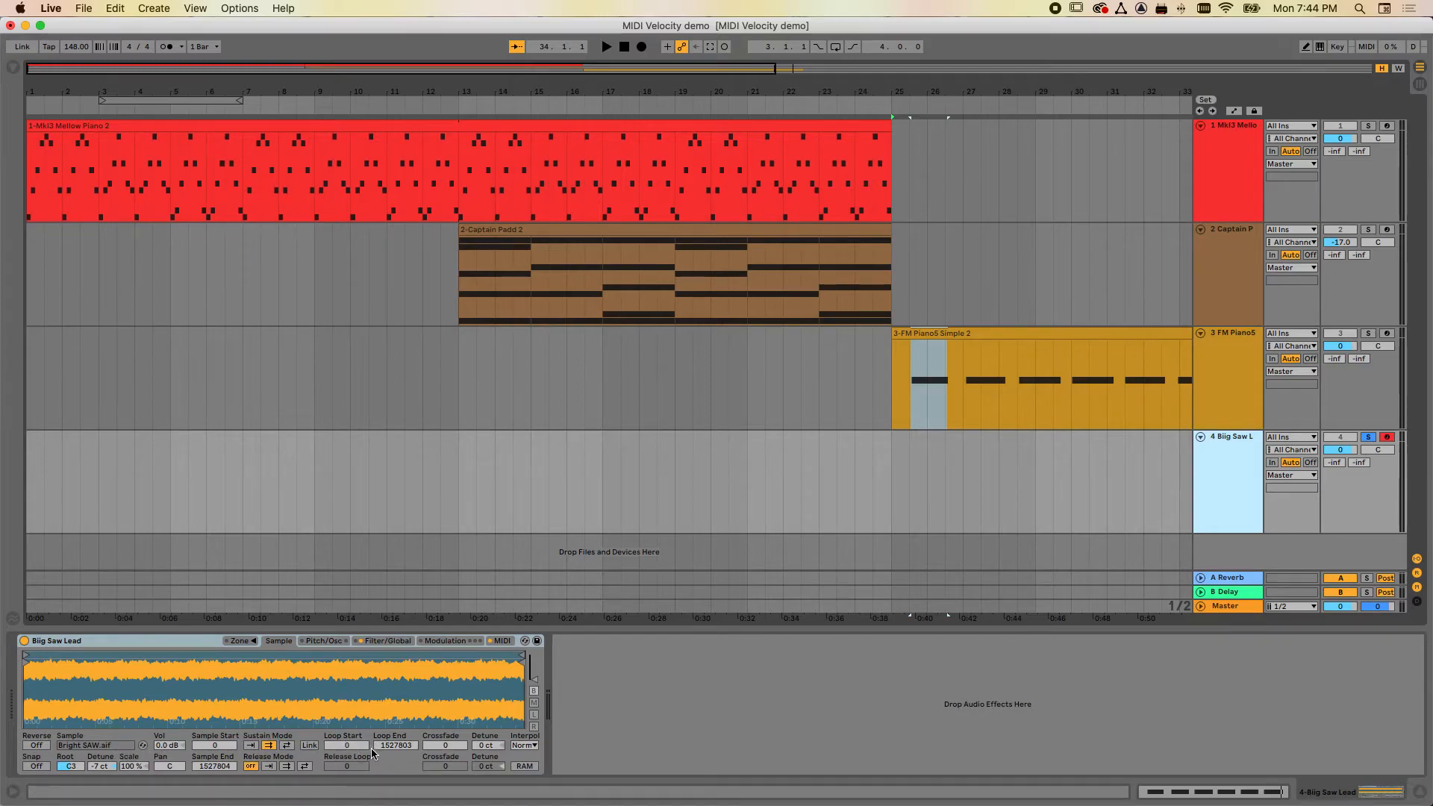
Show the lead instrument's sample zones and examine its pitch, modulation and filter/global settings, including the velocity amounts
{"action": "left_click", "coordinate": [240, 640]}
{"action": "left_click", "coordinate": [321, 640]}
{"action": "left_click", "coordinate": [388, 640]}
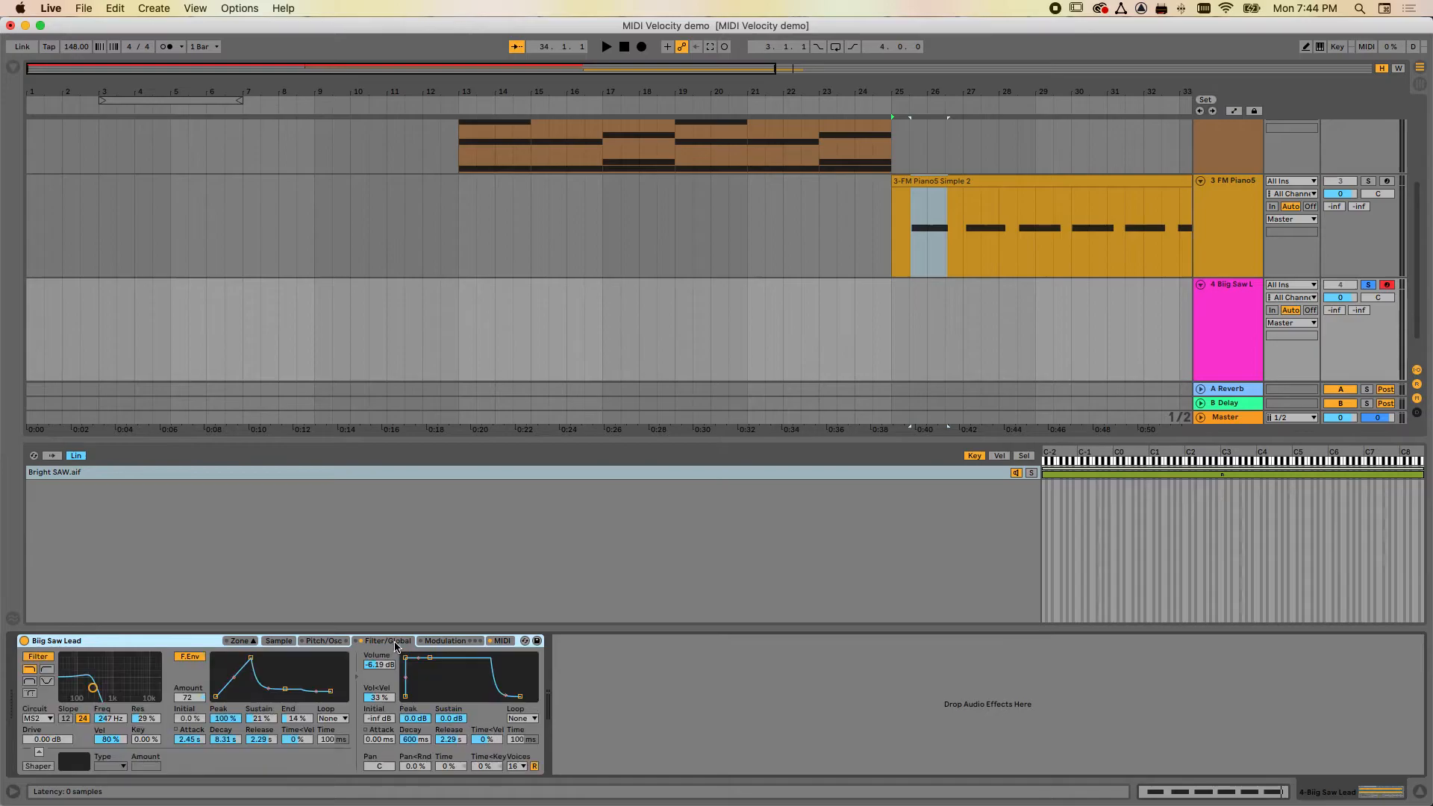
{"action": "left_click", "coordinate": [443, 641]}
{"action": "left_click", "coordinate": [388, 641]}
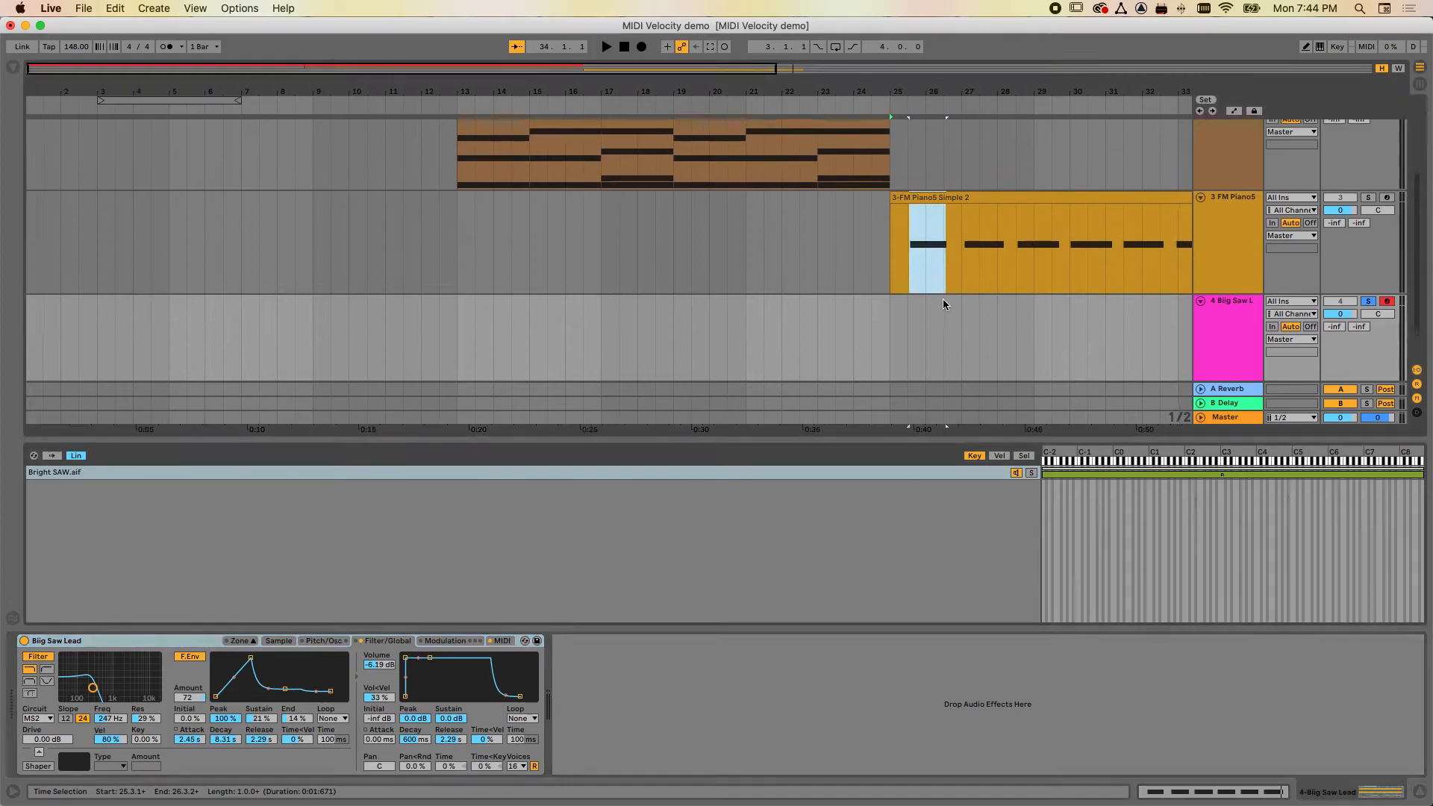
Switch to Session View and replace the device display with the clip detail view
{"action": "scroll", "coordinate": [943, 298], "scroll_direction": "up", "scroll_amount": 5}
{"action": "key", "text": "Tab"}
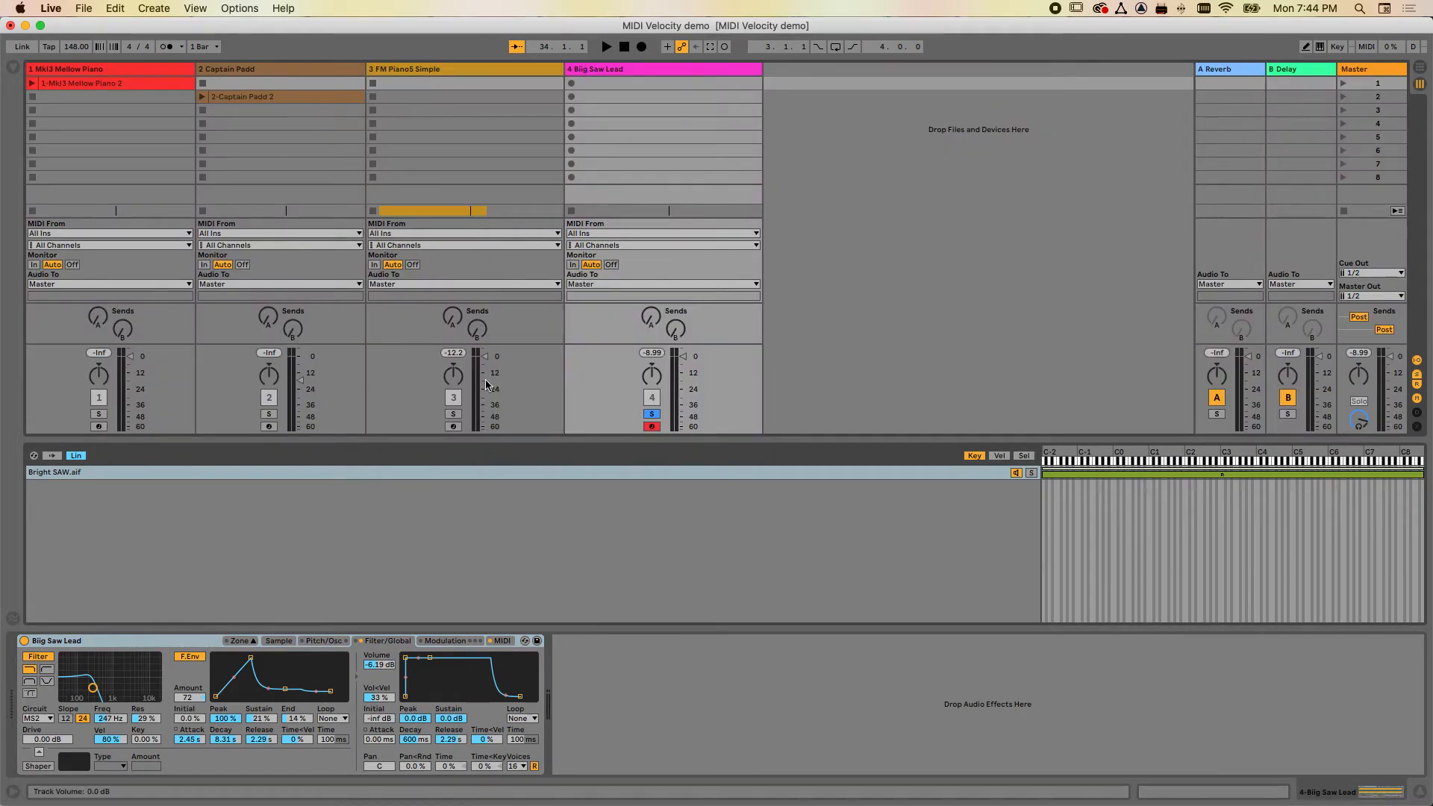
{"action": "left_click", "coordinate": [1261, 796]}
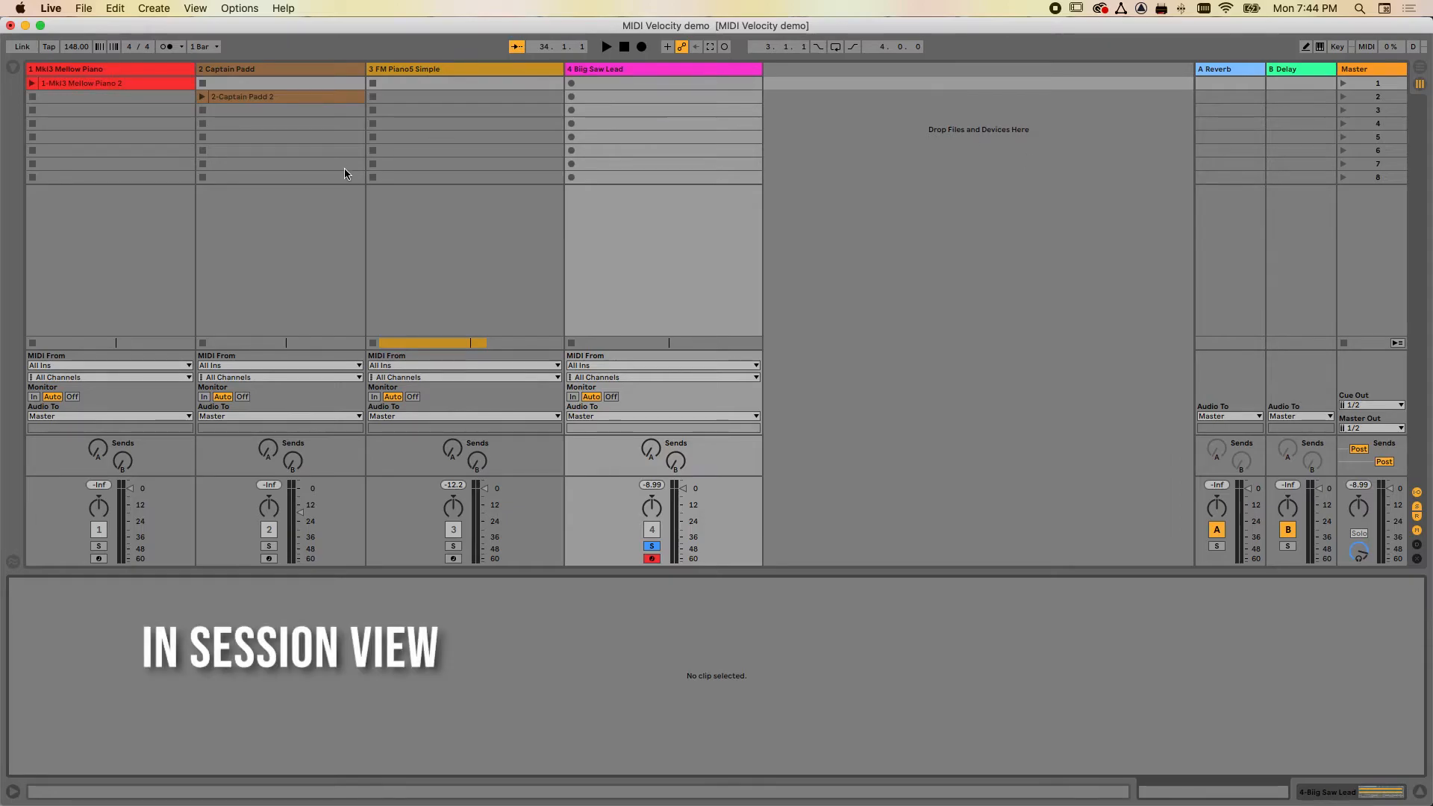
Open the Mellow Piano session clip in an enlarged note editor and play a few bars of it
{"action": "left_click", "coordinate": [114, 83]}
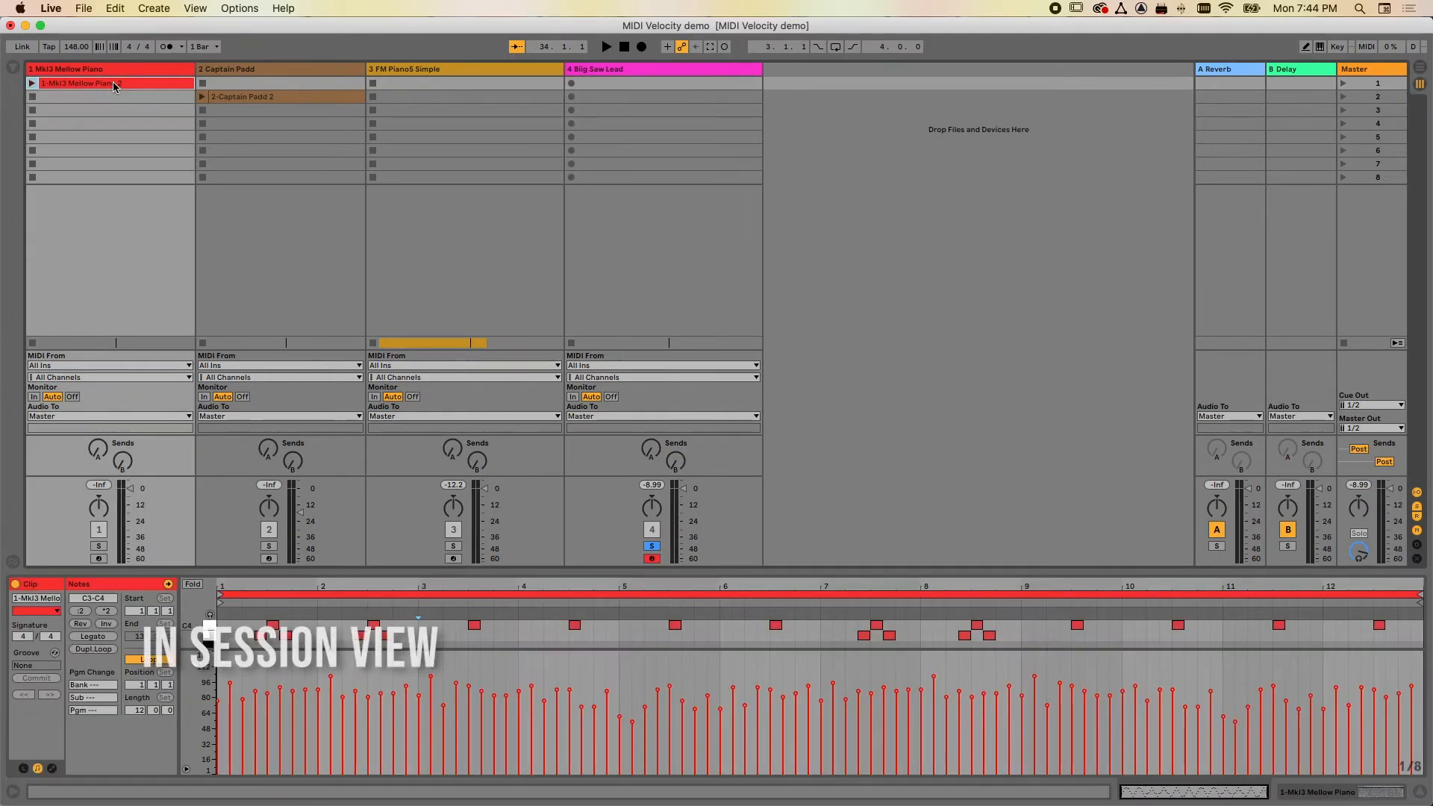
{"action": "left_click", "coordinate": [33, 84]}
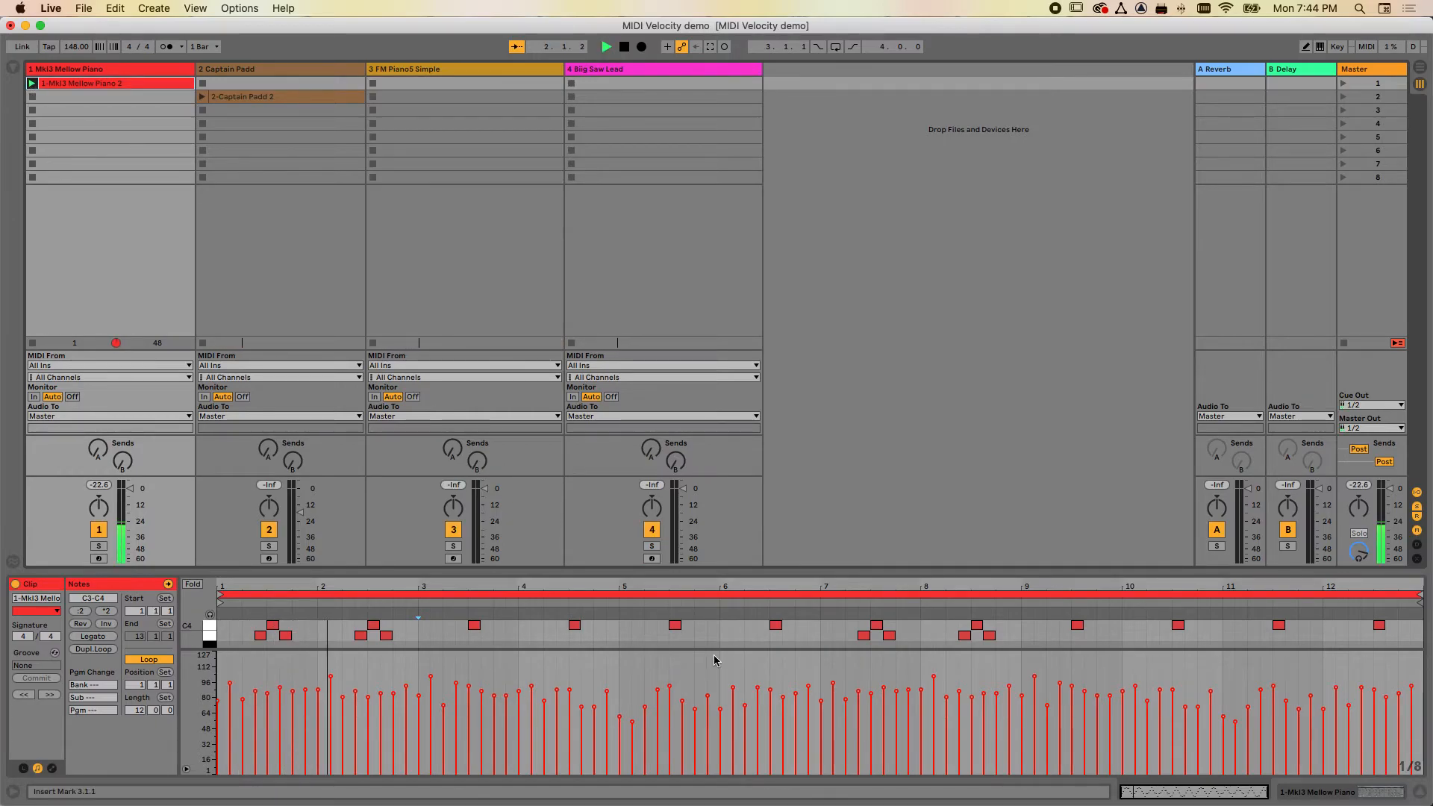
{"action": "left_click_drag", "start_coordinate": [660, 572], "coordinate": [660, 318]}
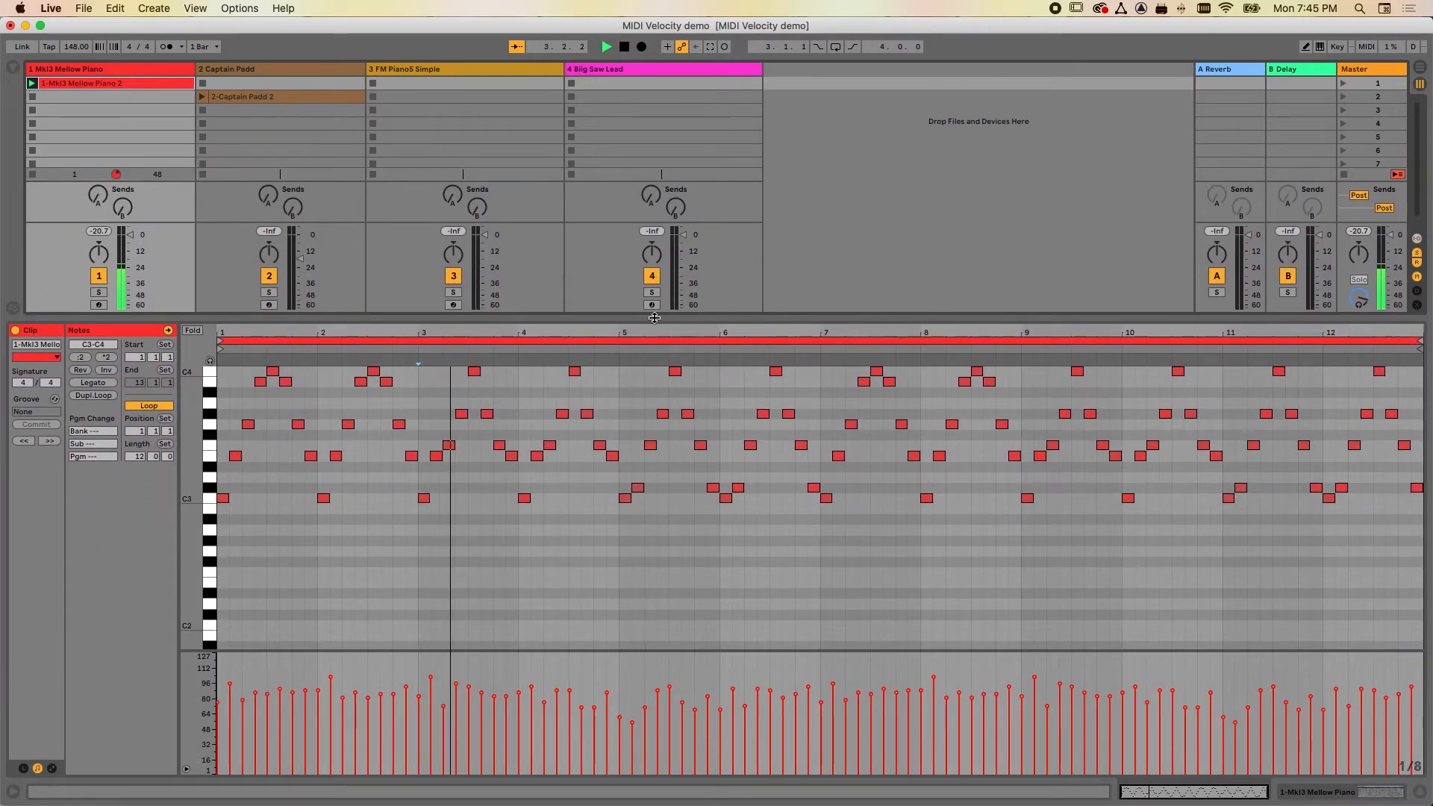
{"action": "left_click", "coordinate": [625, 48]}
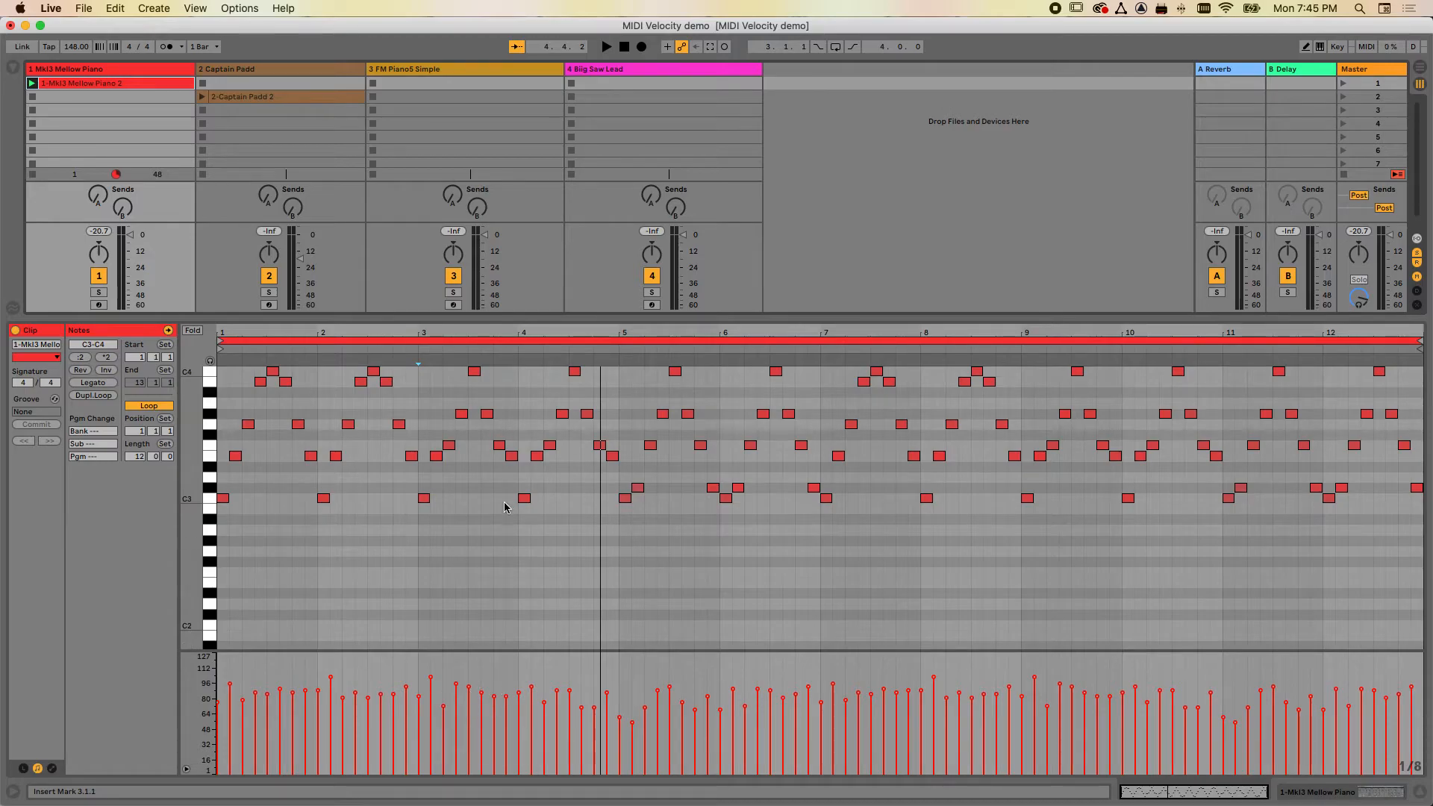
Select the group of notes from 3.4.3 through bar 4 by their velocity markers and lower their velocities together slightly
{"action": "left_click_drag", "start_coordinate": [500, 679], "coordinate": [591, 748]}
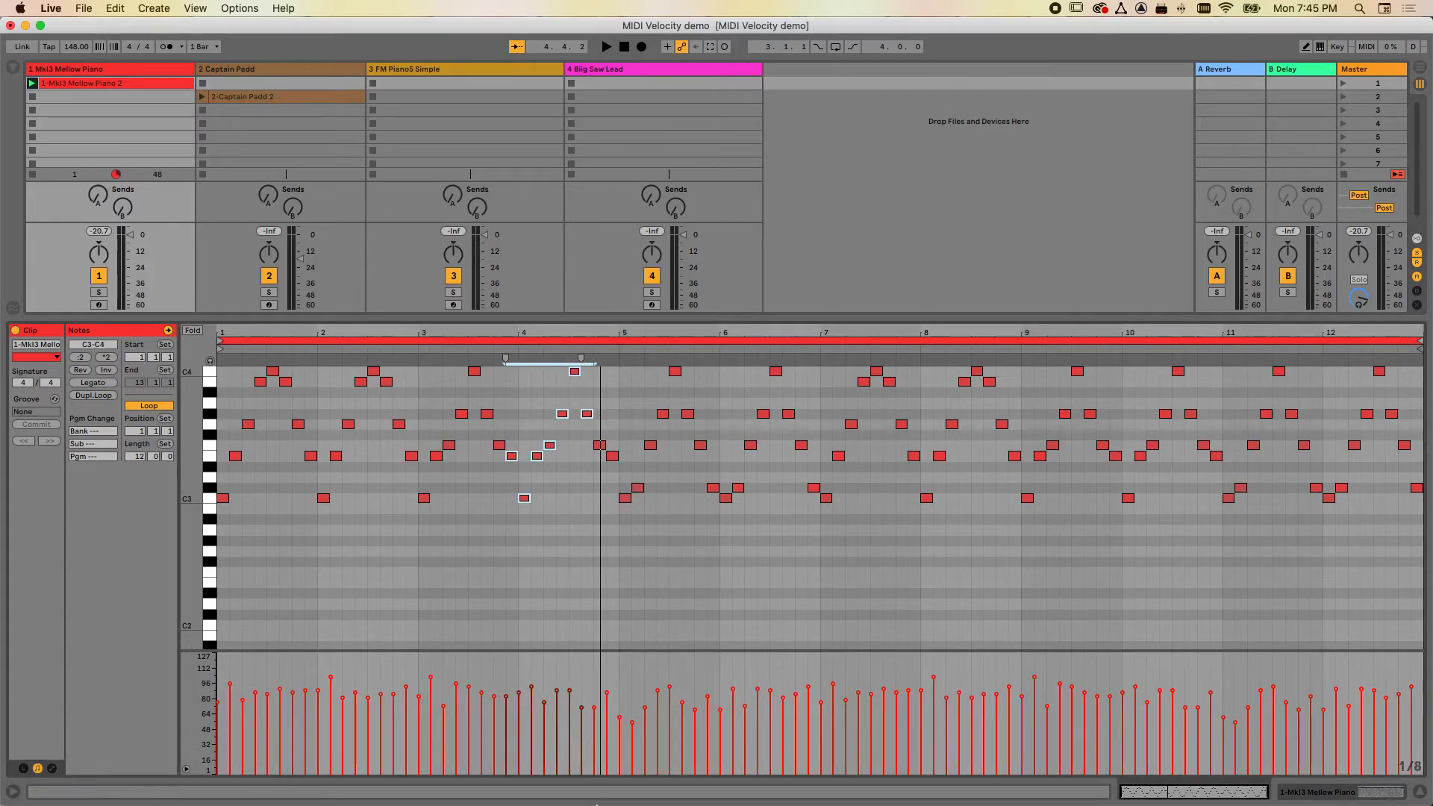
{"action": "left_click_drag", "start_coordinate": [505, 687], "coordinate": [509, 703]}
In Draw Mode, redraw the selected bar 4 notes' velocities as a curve, and select all notes in the clip
{"action": "left_click", "coordinate": [1304, 46]}
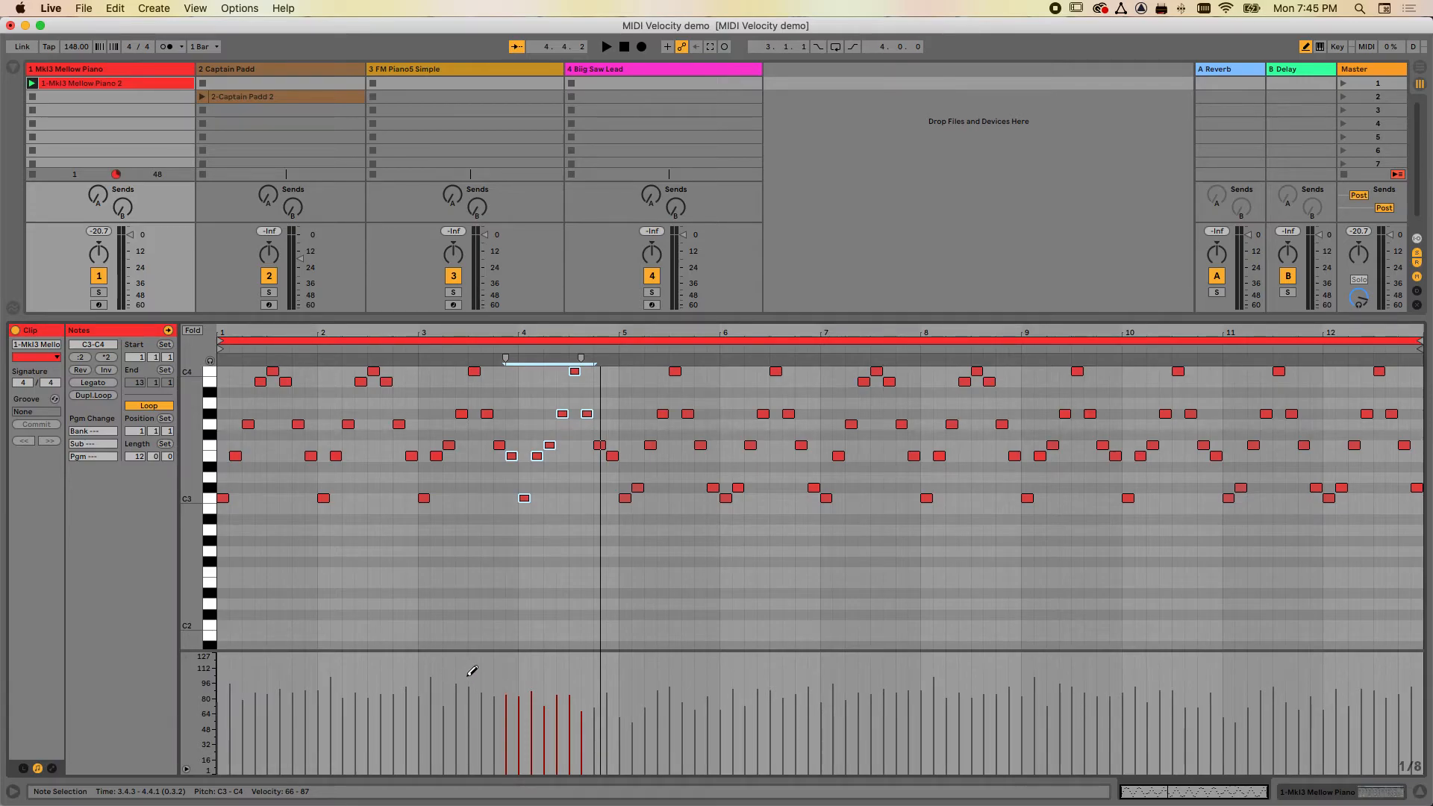
{"action": "left_click_drag", "start_coordinate": [515, 685], "coordinate": [604, 672]}
{"action": "key", "text": "super+a"}
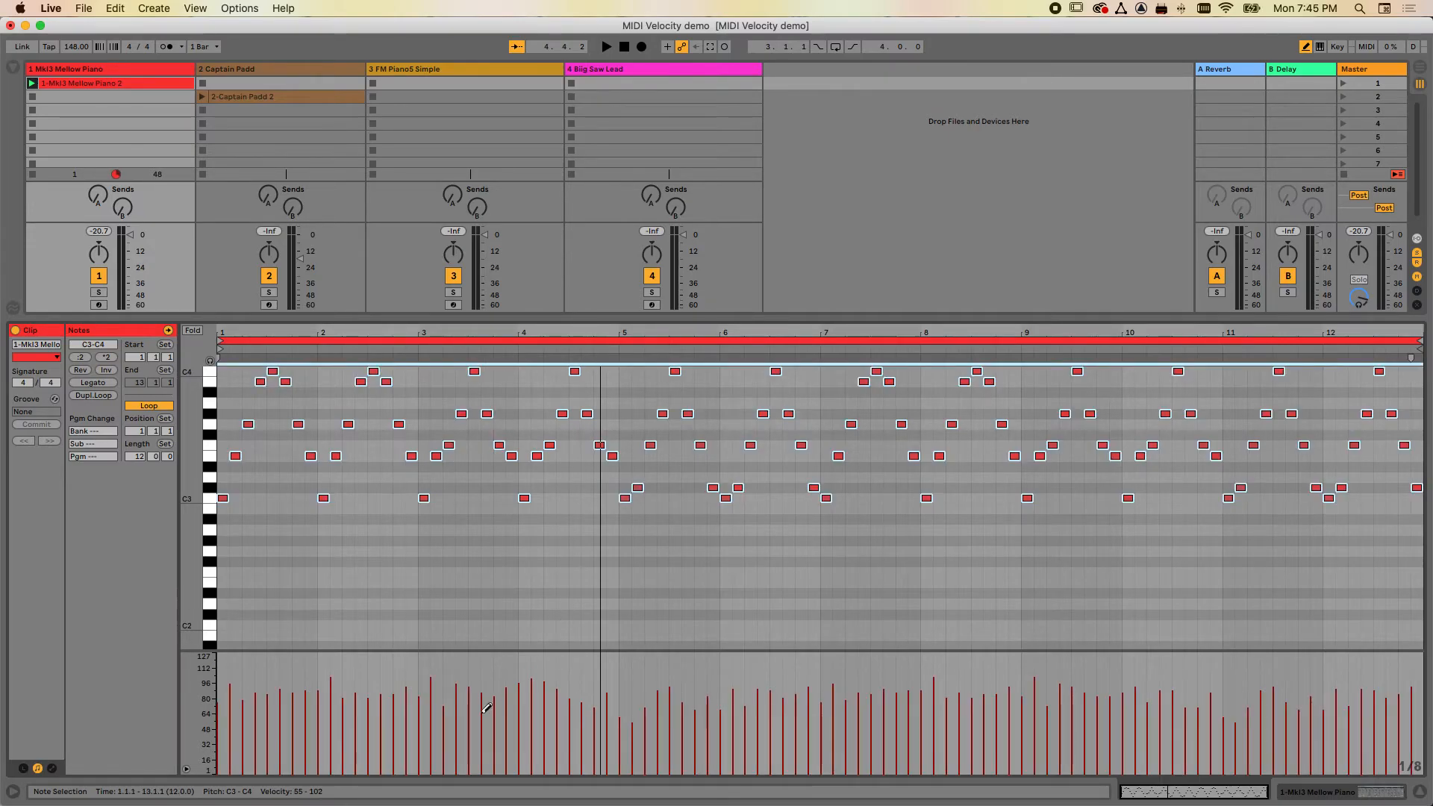
Redraw the selected notes' velocities as a rolling wave from late bar 2 to bar 12 and play part of the clip
{"action": "mouse_move", "coordinate": [395, 681]}
{"action": "left_mouse_down"}
{"action": "mouse_move", "coordinate": [497, 746]}
{"action": "mouse_move", "coordinate": [626, 681]}
{"action": "mouse_move", "coordinate": [797, 722]}
{"action": "mouse_move", "coordinate": [841, 692]}
{"action": "mouse_move", "coordinate": [1007, 704]}
{"action": "mouse_move", "coordinate": [1074, 660]}
{"action": "mouse_move", "coordinate": [1239, 718]}
{"action": "mouse_move", "coordinate": [1347, 681]}
{"action": "left_mouse_up"}
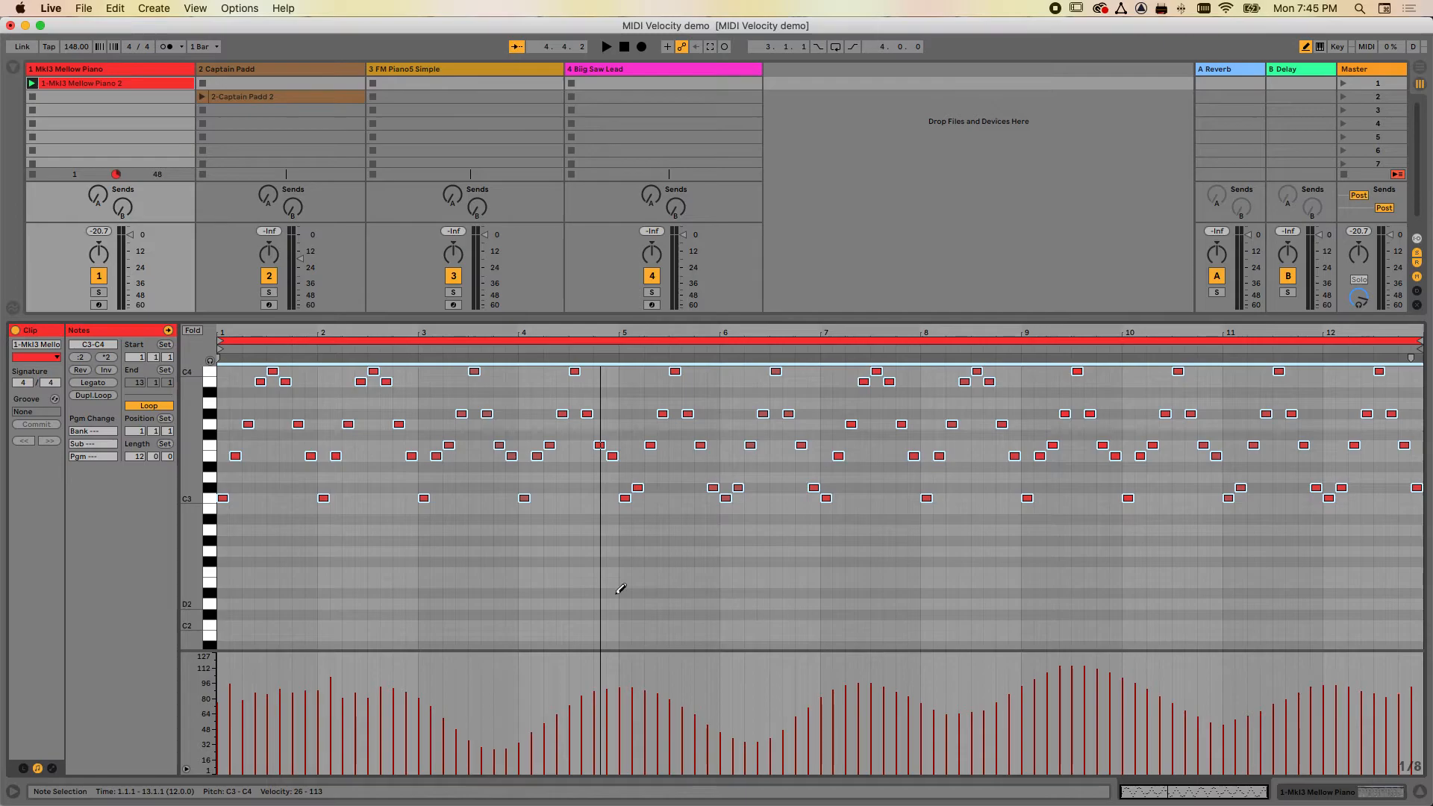
{"action": "left_click", "coordinate": [473, 351]}
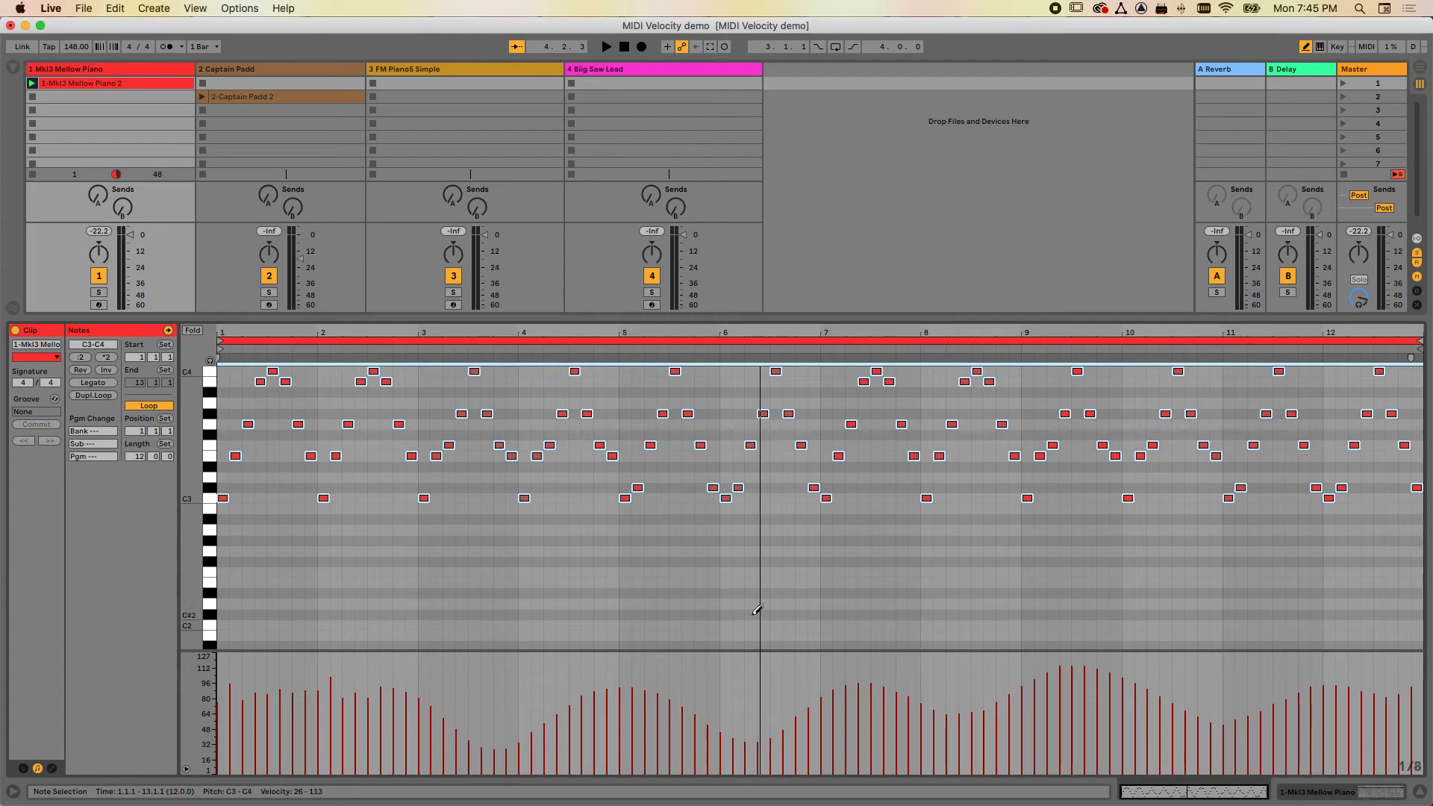
Turn off Draw Mode, level the velocities of all notes in the Mellow Piano clip to 81, and play a few bars
{"action": "left_click", "coordinate": [1307, 44]}
{"action": "left_click", "coordinate": [644, 573]}
{"action": "left_click", "coordinate": [594, 556]}
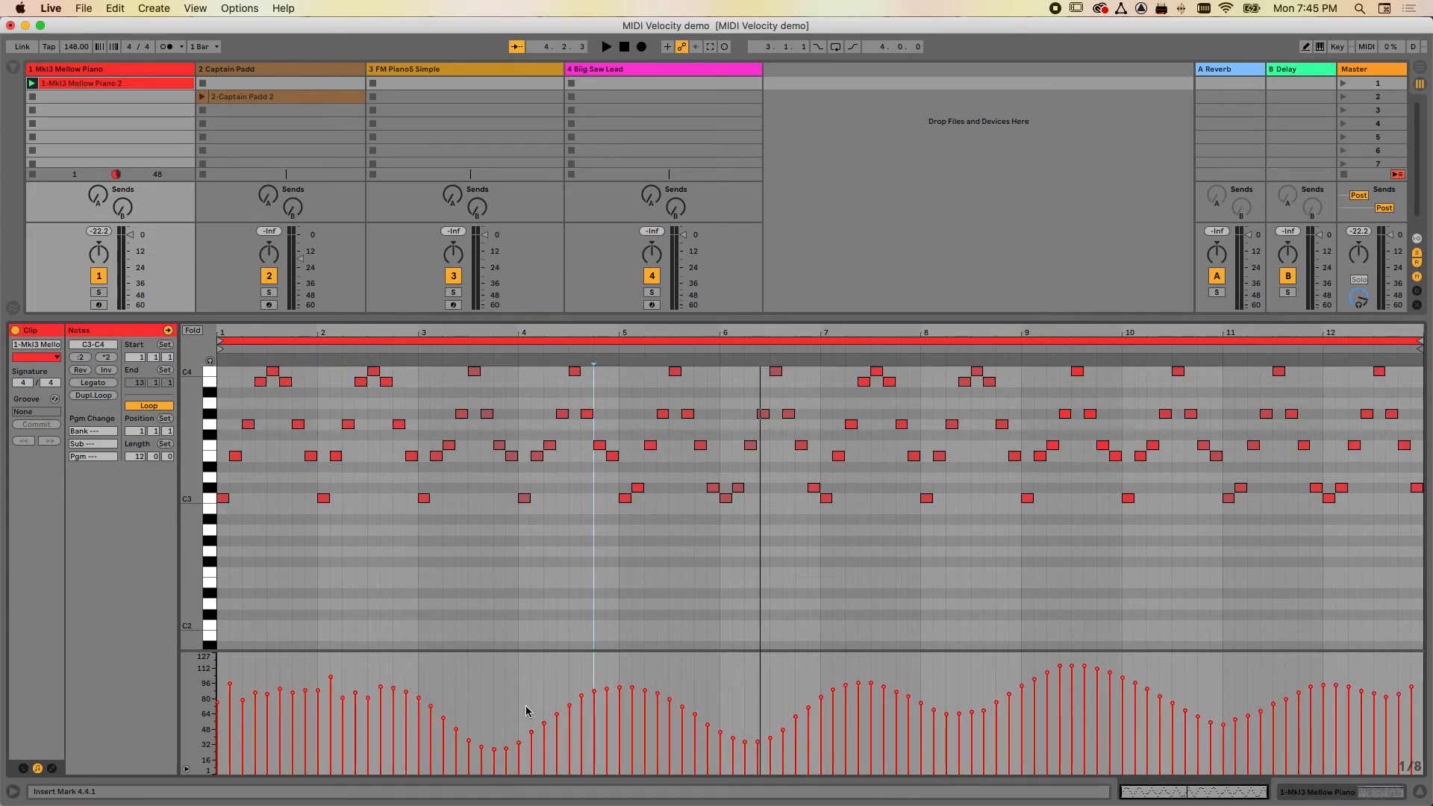
{"action": "key", "text": "super+a"}
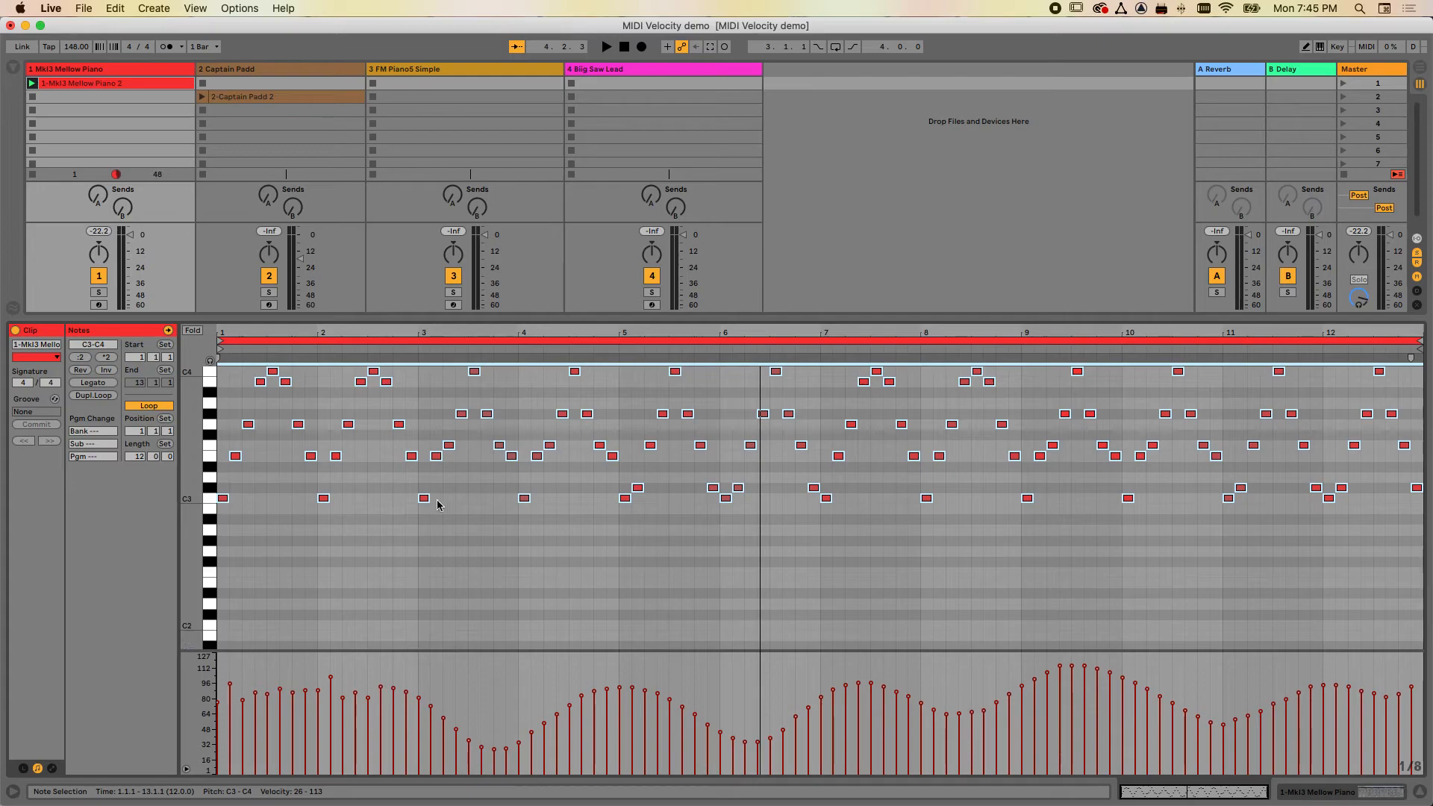
{"action": "mouse_move", "coordinate": [330, 680]}
{"action": "left_mouse_down"}
{"action": "mouse_move", "coordinate": [331, 623]}
{"action": "mouse_move", "coordinate": [331, 651]}
{"action": "left_mouse_up"}
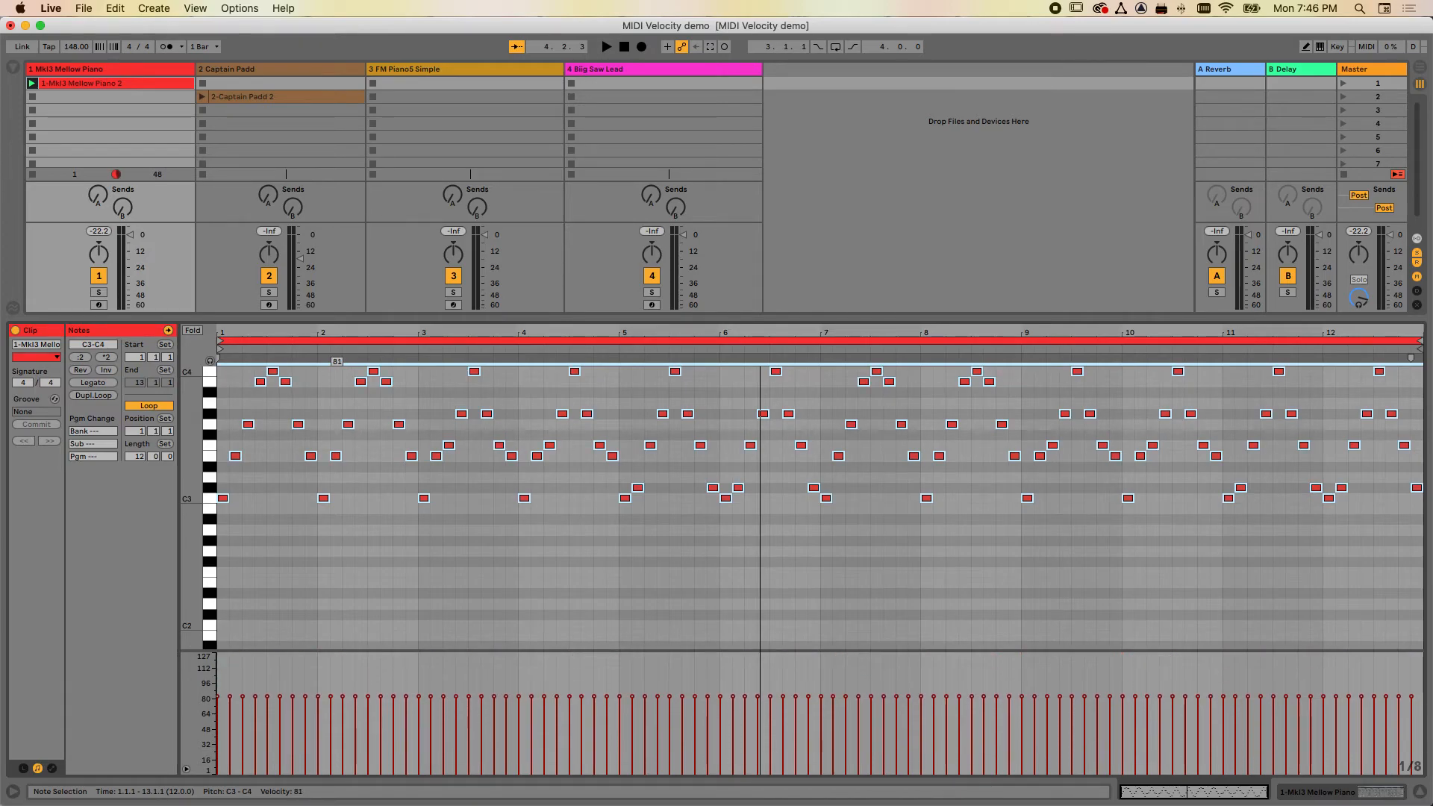
{"action": "left_click", "coordinate": [330, 698]}
{"action": "key", "text": "space"}
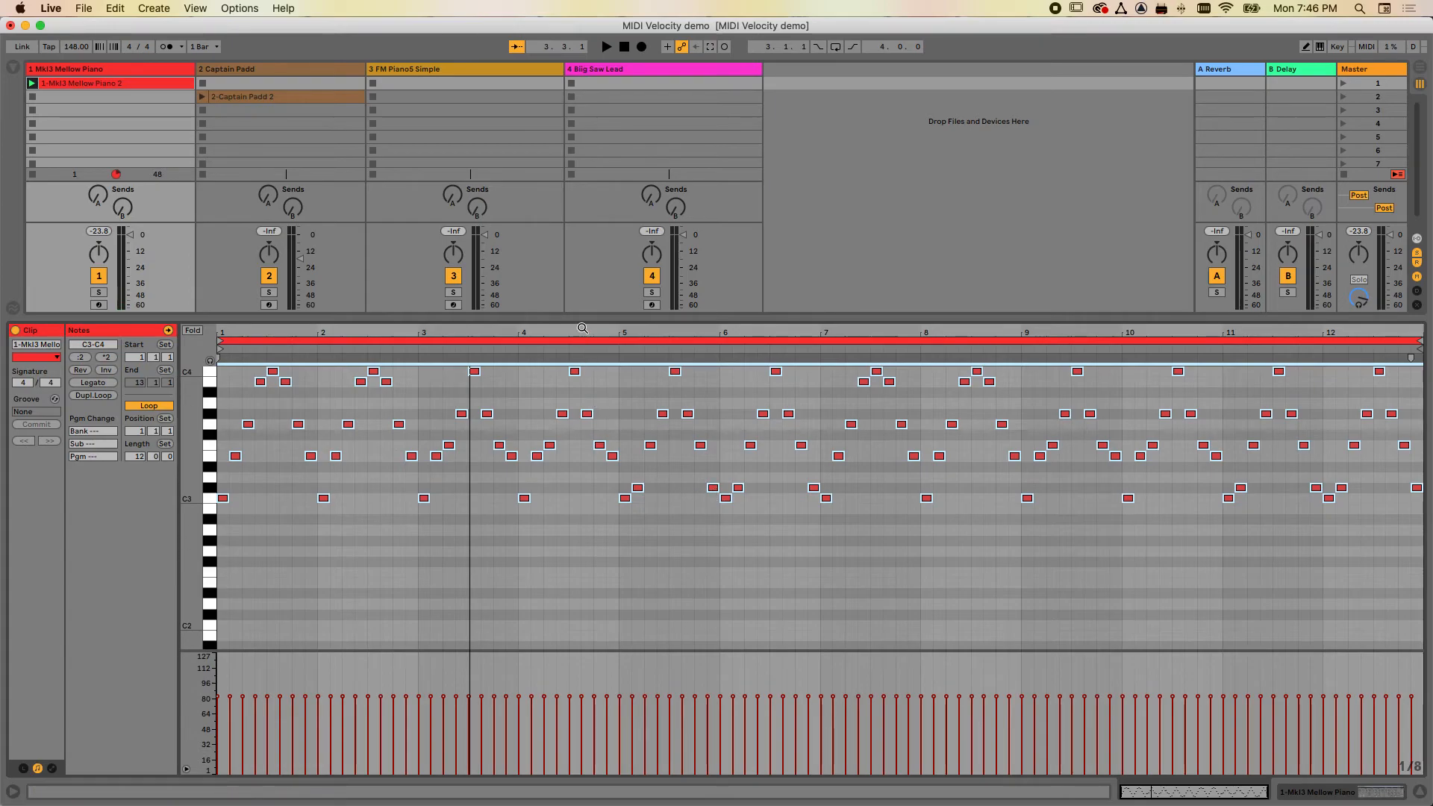
Shrink the clip detail view, open the Captain Padd clip in Session View, and play it for several bars
{"action": "left_click_drag", "start_coordinate": [583, 318], "coordinate": [586, 415]}
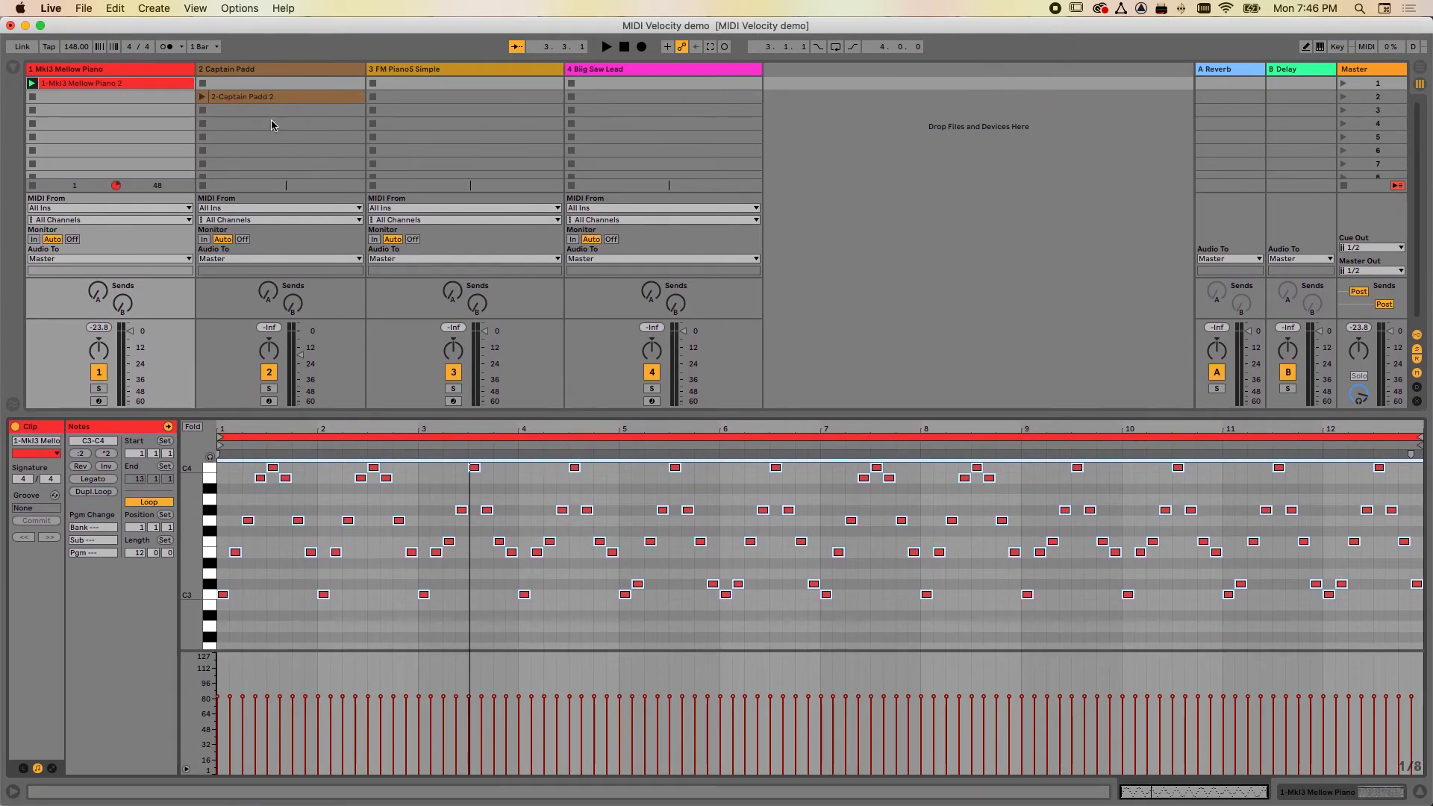
{"action": "left_click", "coordinate": [267, 97]}
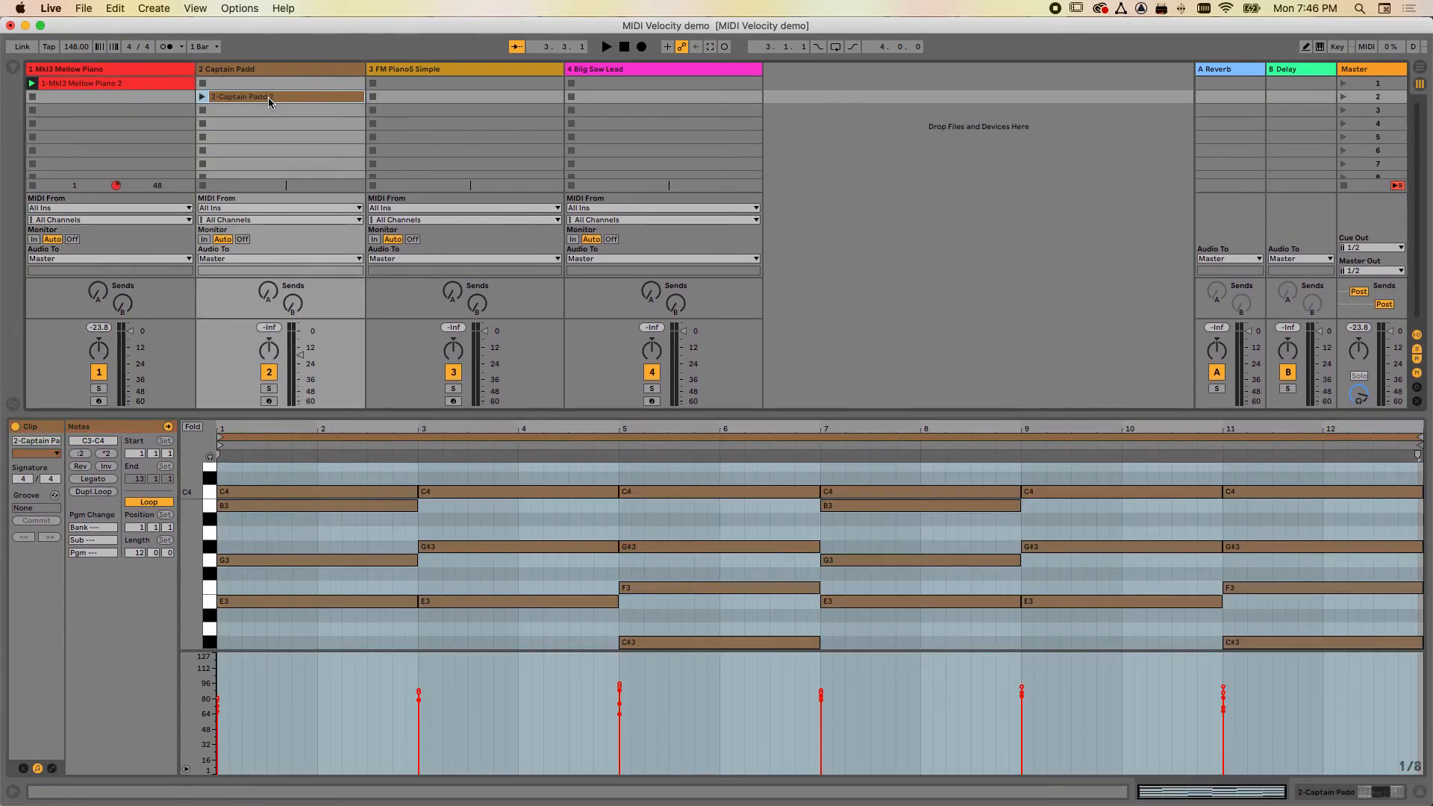
{"action": "left_click", "coordinate": [202, 97]}
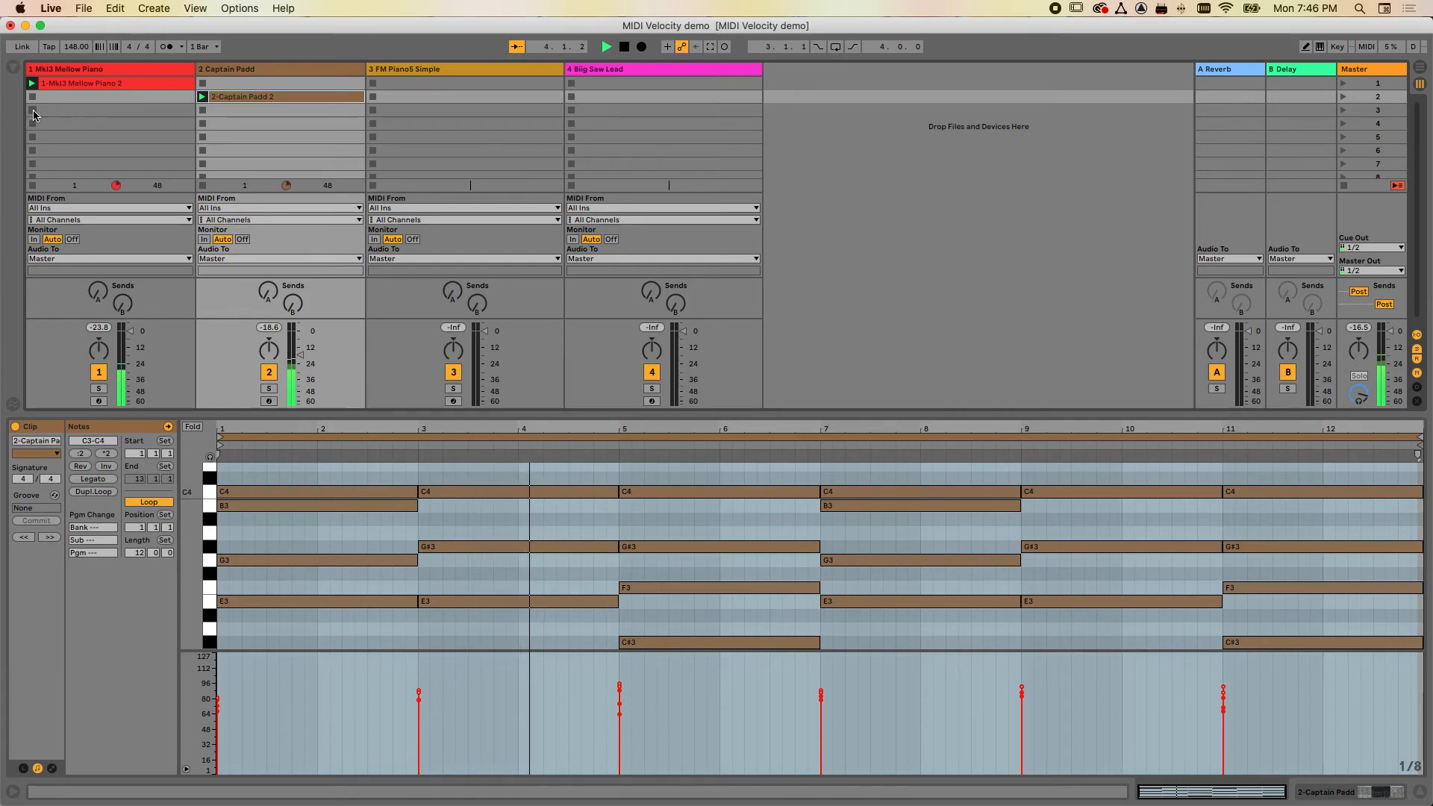
{"action": "left_click", "coordinate": [624, 47]}
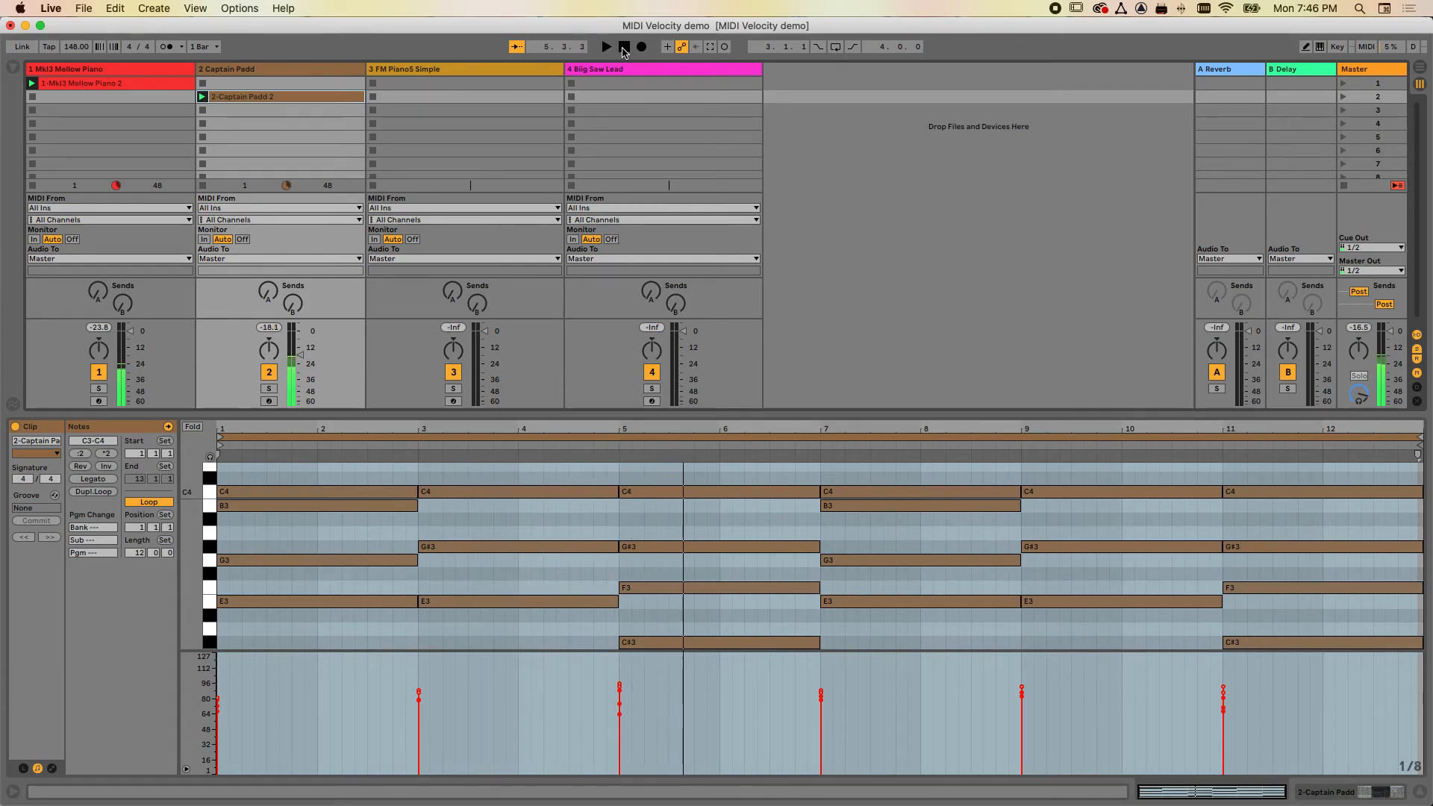
Select the notes of the bar 5 chord one at a time to examine their individual velocities, trying the G#3 velocity marker
{"action": "left_click", "coordinate": [647, 646]}
{"action": "left_click", "coordinate": [635, 588]}
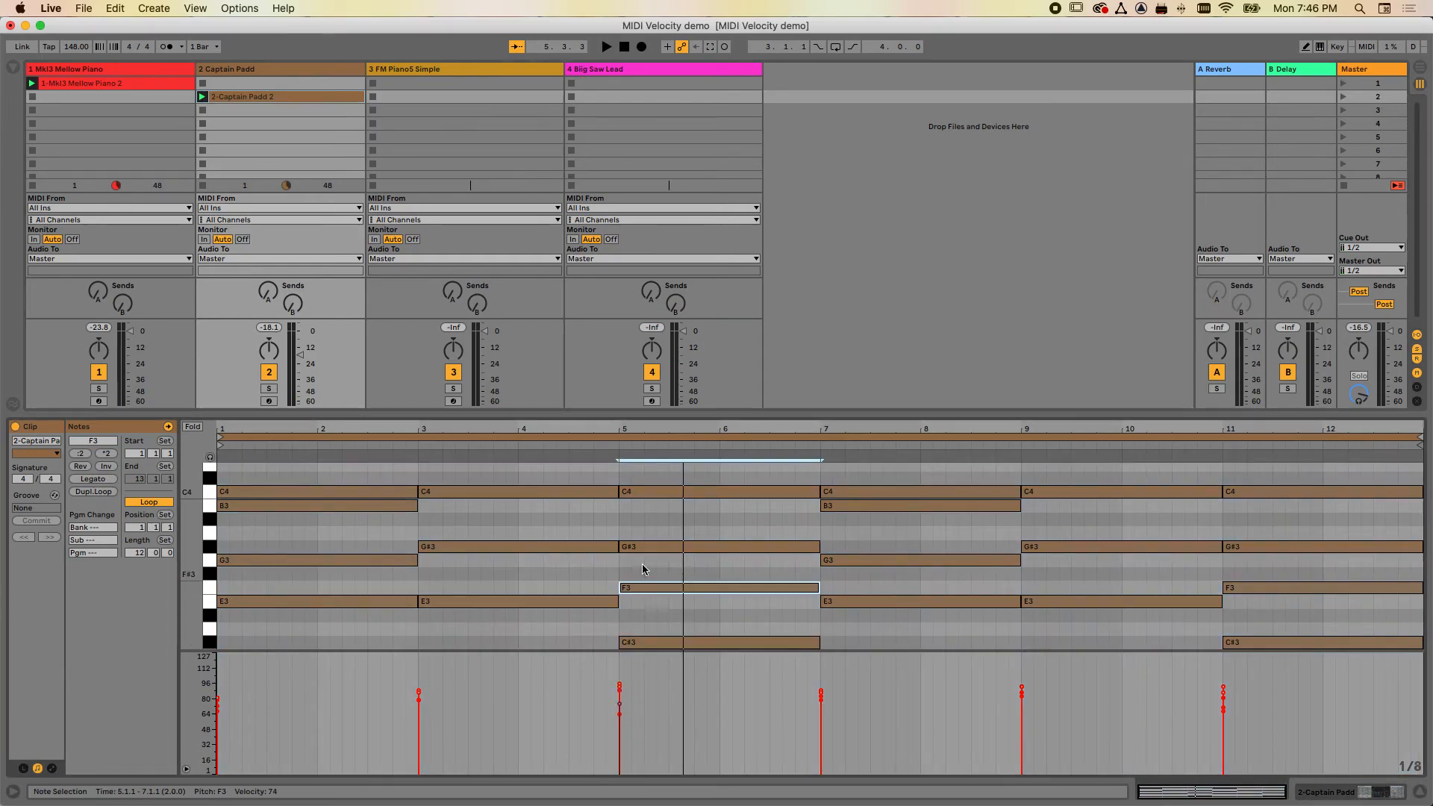
{"action": "left_click", "coordinate": [644, 547]}
{"action": "left_click", "coordinate": [646, 491]}
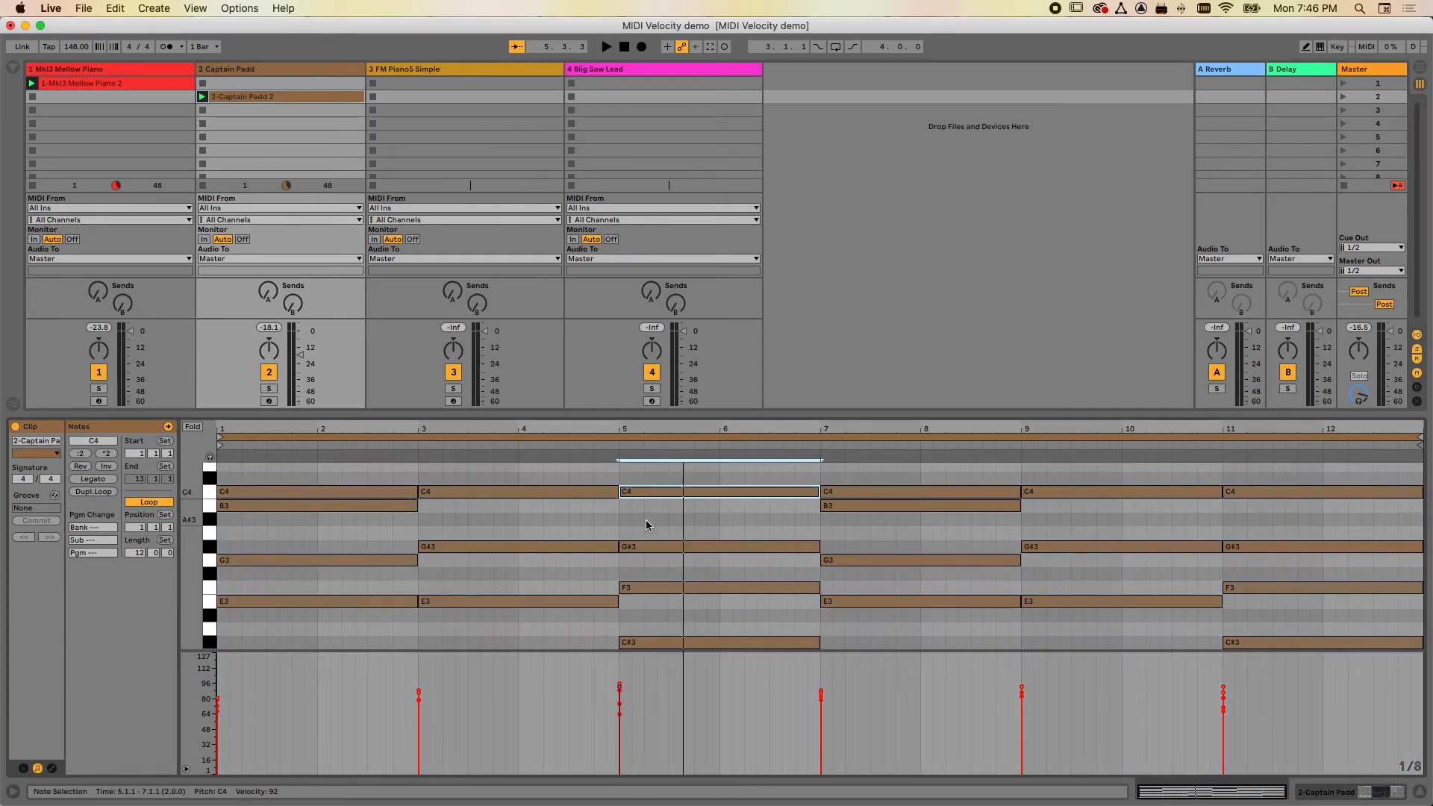
{"action": "left_click", "coordinate": [646, 547]}
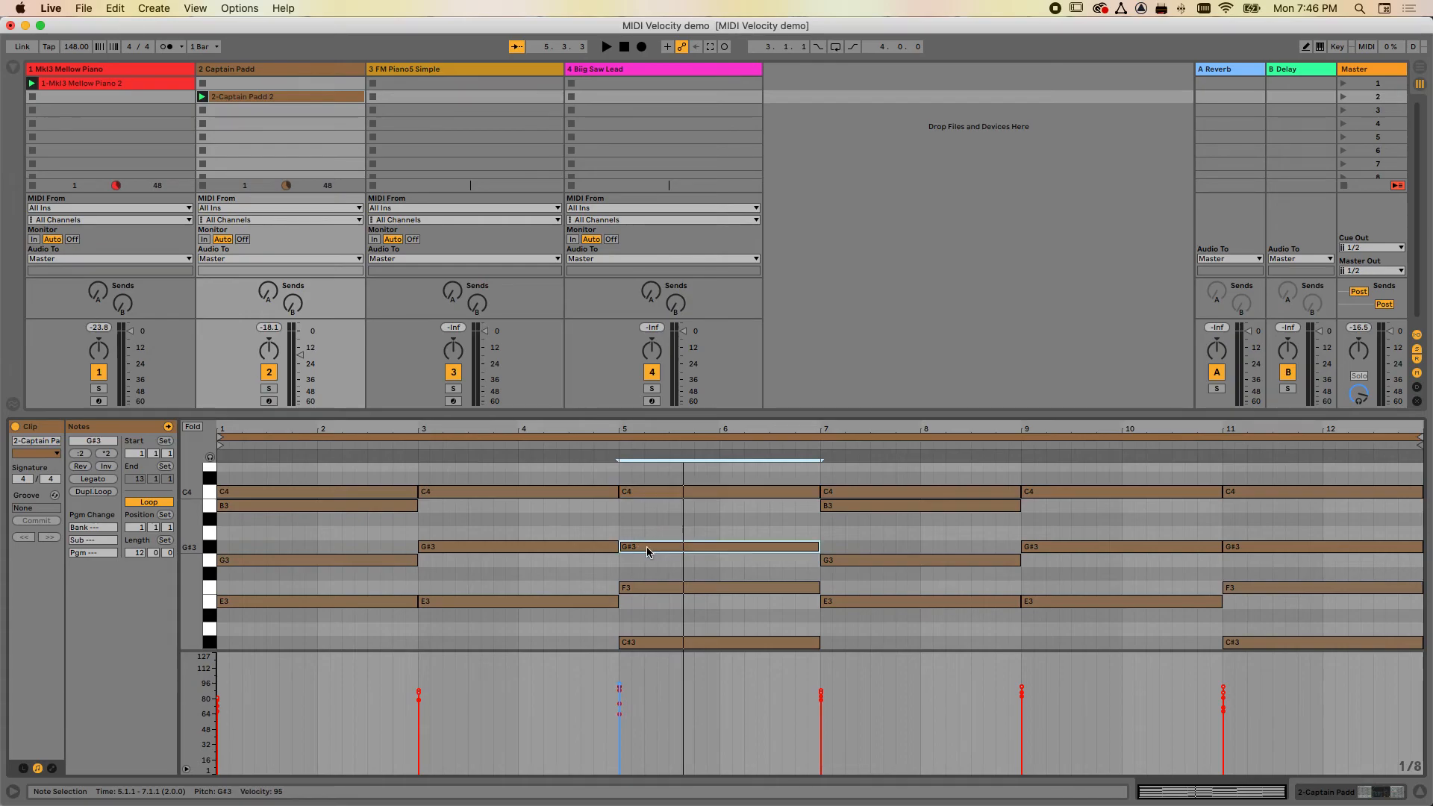
{"action": "left_click_drag", "start_coordinate": [620, 685], "coordinate": [619, 684]}
{"action": "left_click", "coordinate": [641, 643]}
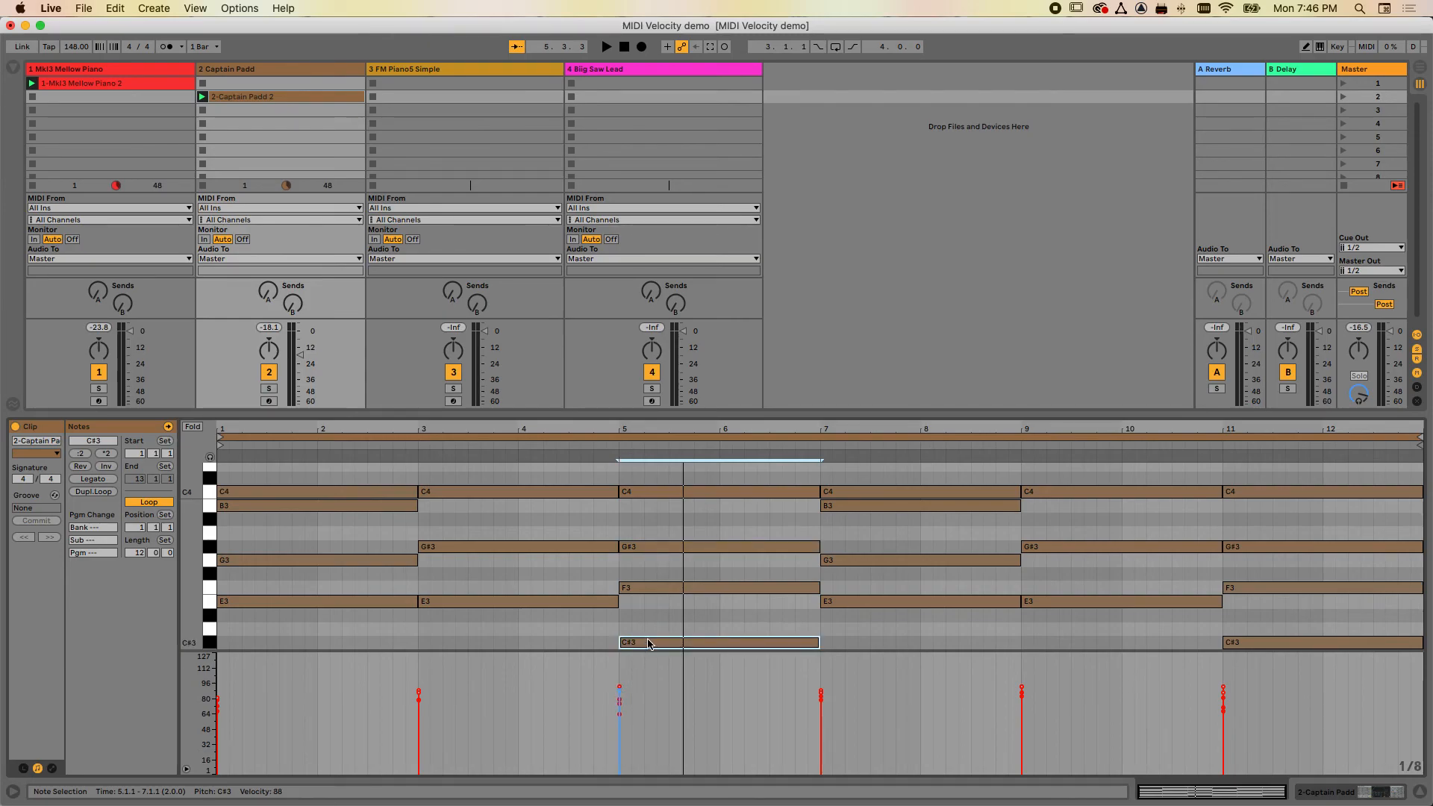
Select all the notes of the bar 5 chord, including C3, set their velocities to a uniform 83, and play the clip briefly
{"action": "left_click_drag", "start_coordinate": [661, 477], "coordinate": [620, 693]}
{"action": "scroll", "coordinate": [656, 588], "scroll_direction": "up", "scroll_amount": 3}
{"action": "scroll", "coordinate": [656, 582], "scroll_direction": "down", "scroll_amount": 6}
{"action": "left_click", "coordinate": [640, 575], "text": "shift"}
{"action": "mouse_move", "coordinate": [620, 694]}
{"action": "left_mouse_down"}
{"action": "mouse_move", "coordinate": [619, 657]}
{"action": "mouse_move", "coordinate": [619, 704]}
{"action": "left_mouse_up"}
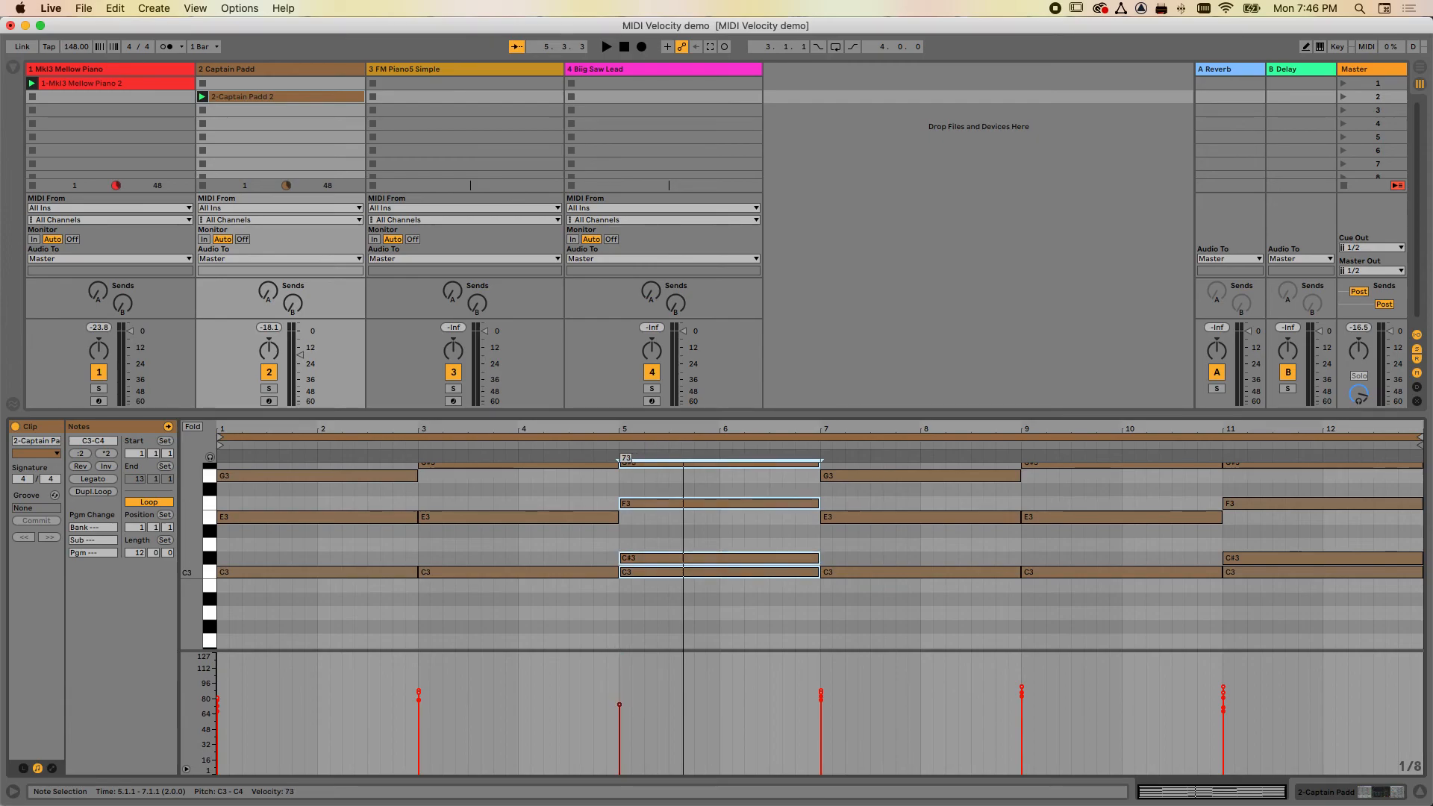
{"action": "scroll", "coordinate": [590, 478], "scroll_direction": "up", "scroll_amount": 2}
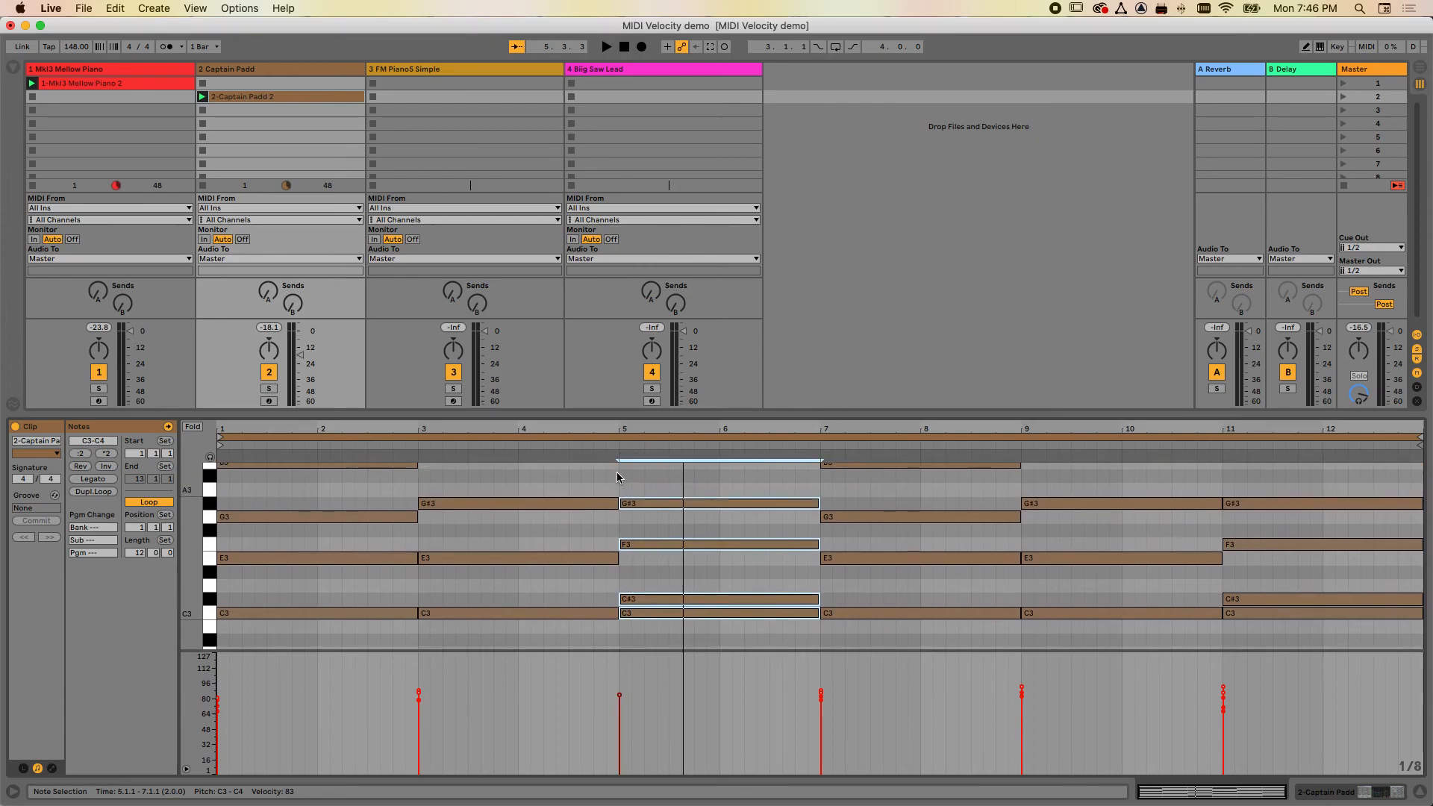
{"action": "left_click", "coordinate": [567, 449]}
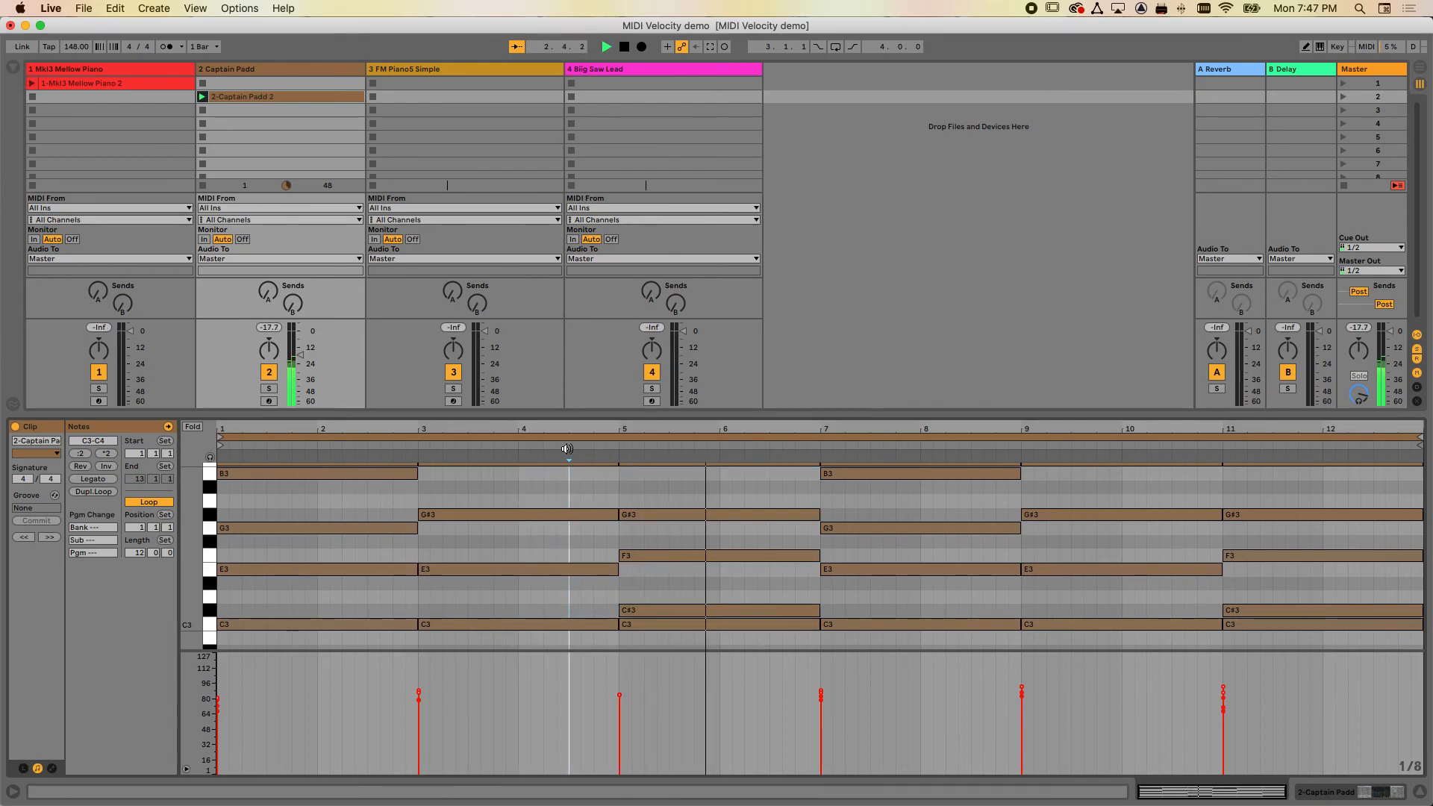
{"action": "key", "text": "space"}
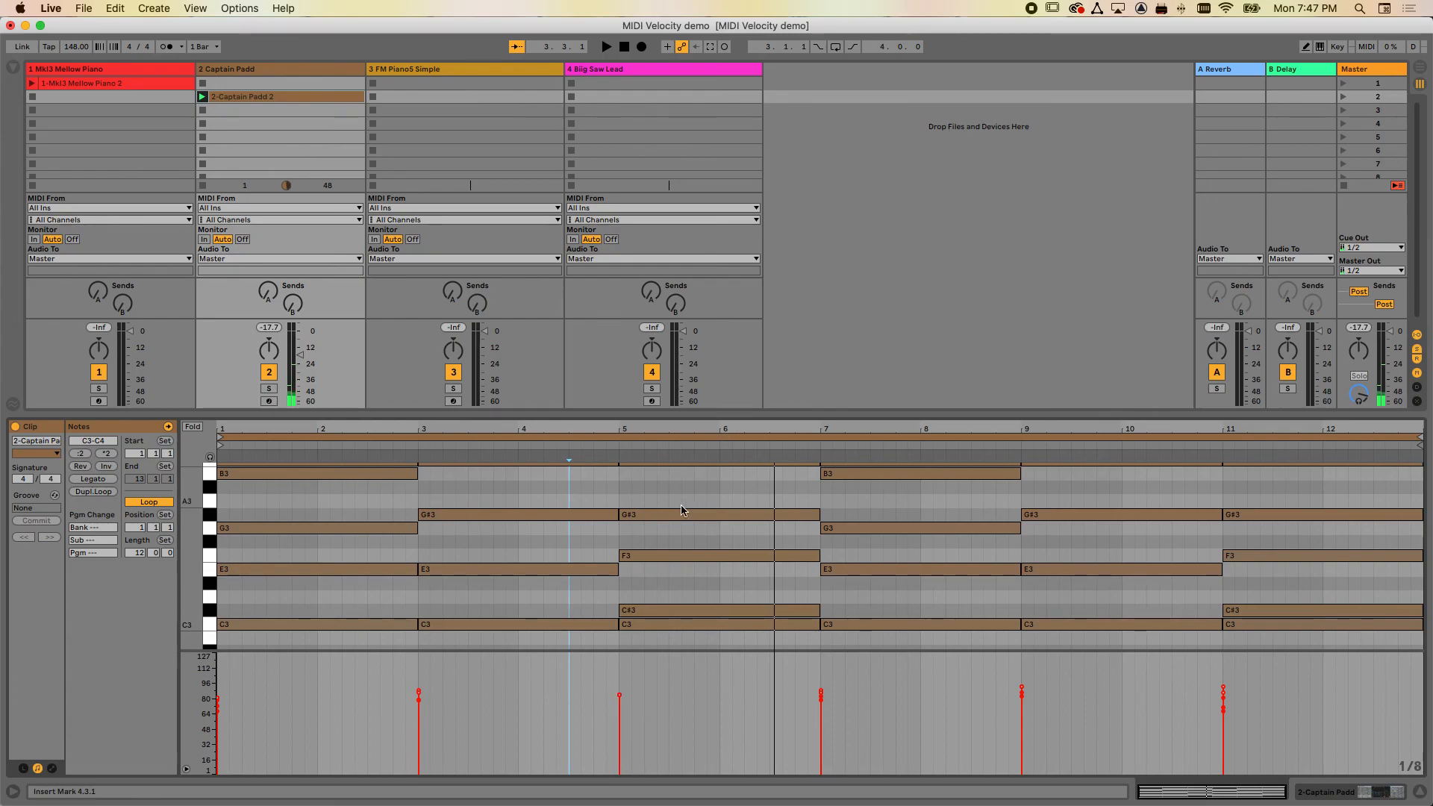
Shrink the velocity lane and resize the clip detail view so the chord notes from C3 to C4 fit in the note editor
{"action": "left_click_drag", "start_coordinate": [760, 416], "coordinate": [760, 482]}
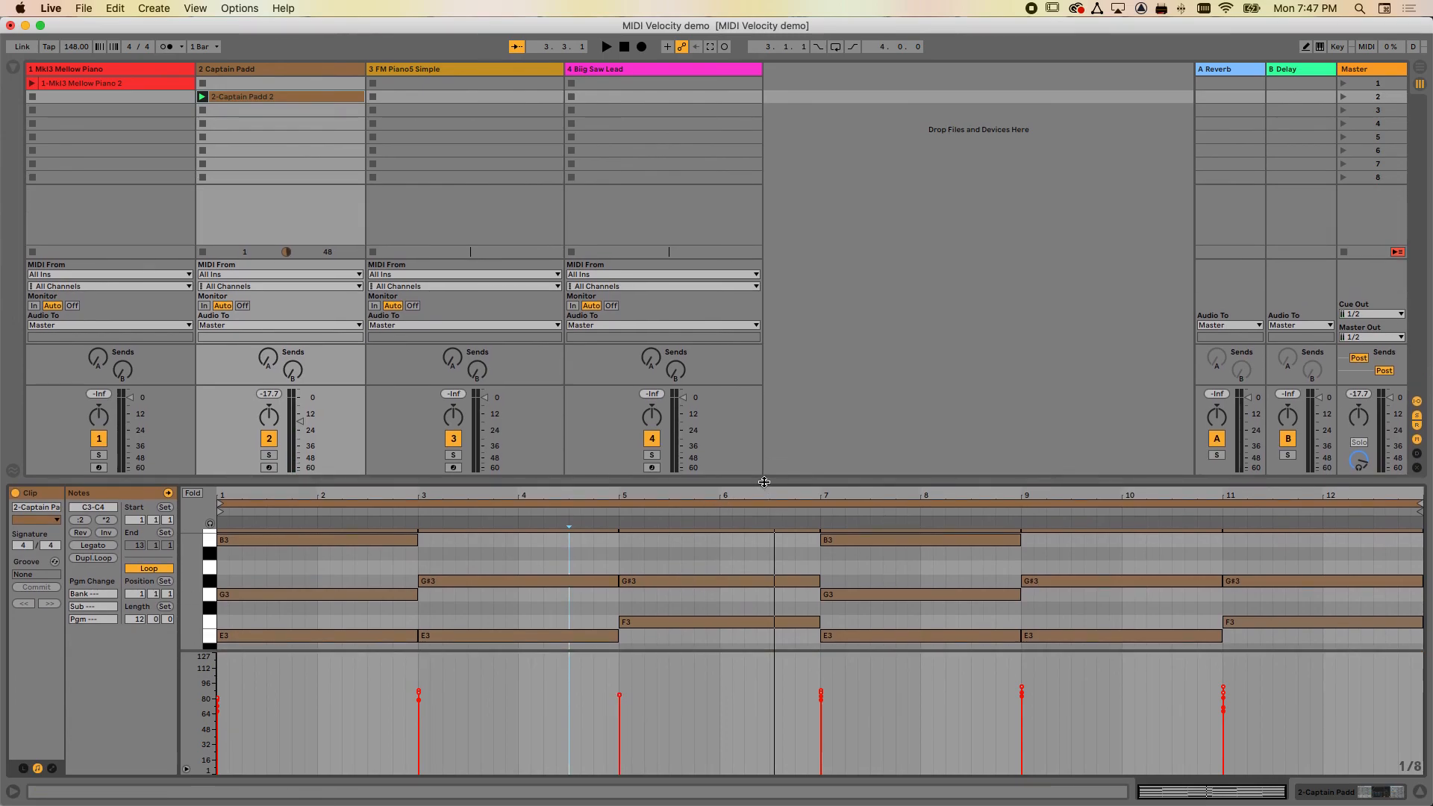
{"action": "left_click_drag", "start_coordinate": [197, 650], "coordinate": [198, 713]}
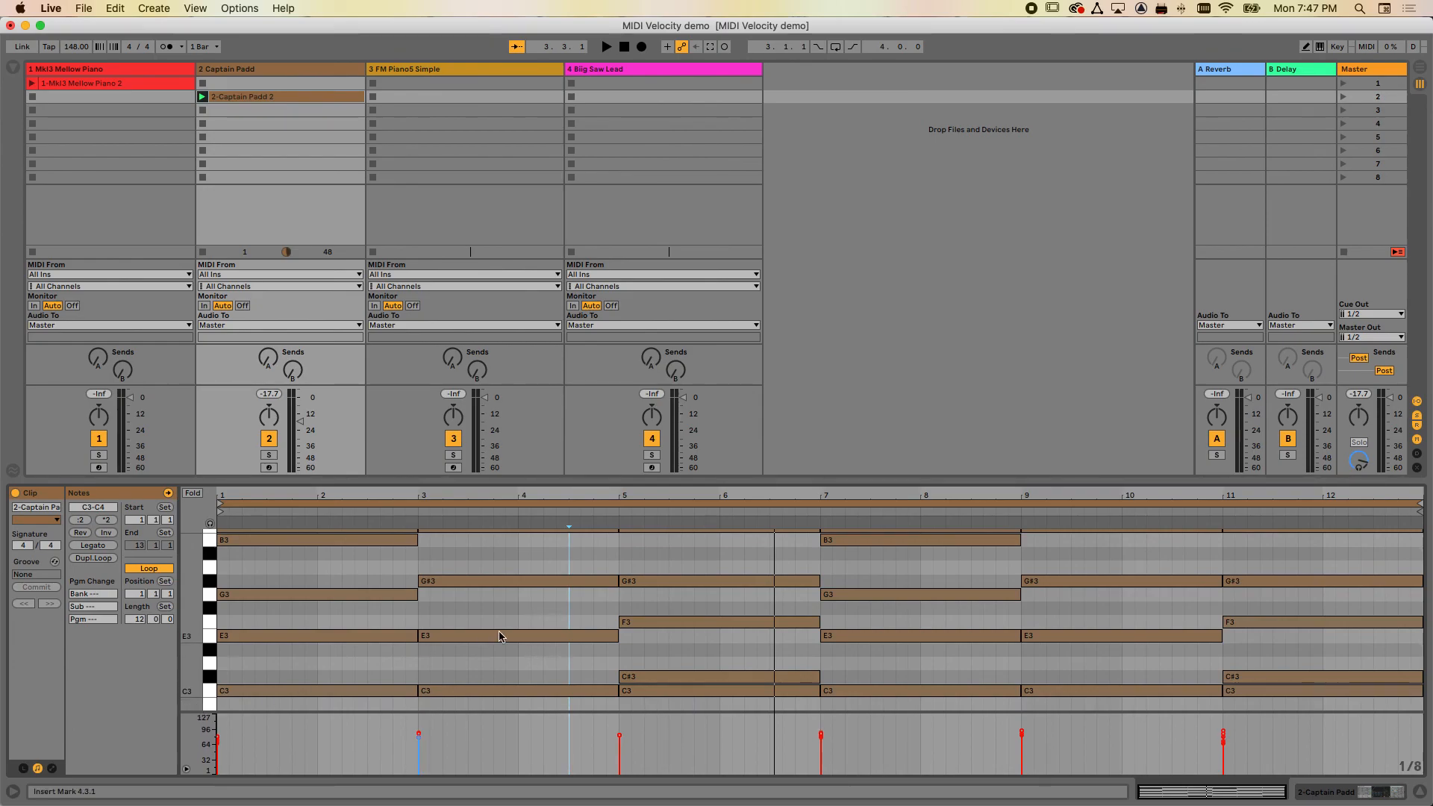
{"action": "left_click_drag", "start_coordinate": [726, 482], "coordinate": [726, 437]}
{"action": "scroll", "coordinate": [723, 539], "scroll_direction": "up", "scroll_amount": 2}
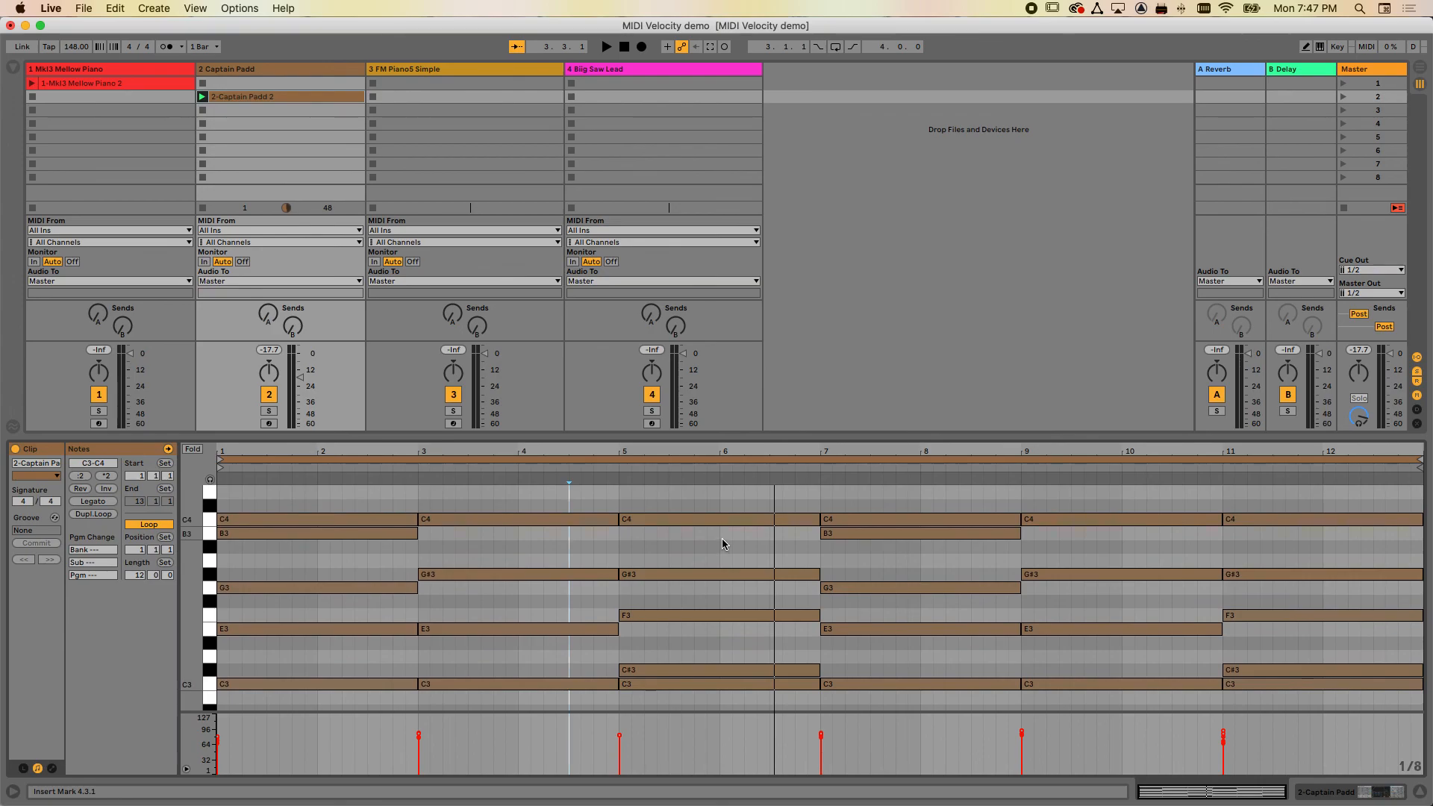